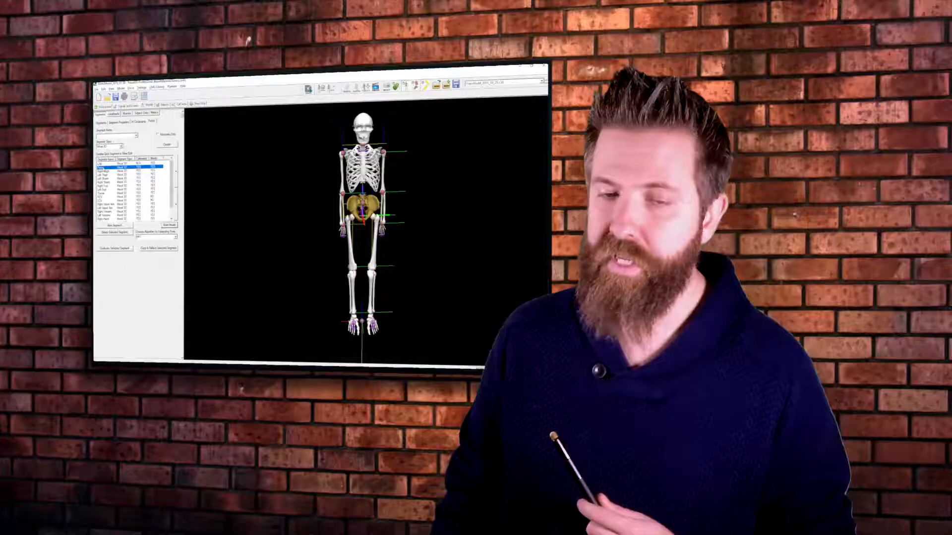
- Open the Pelvis segment's definition and examine its proximal and distal joints on the skeleton from several angles
{"action": "double_click", "coordinate": [42, 119]}
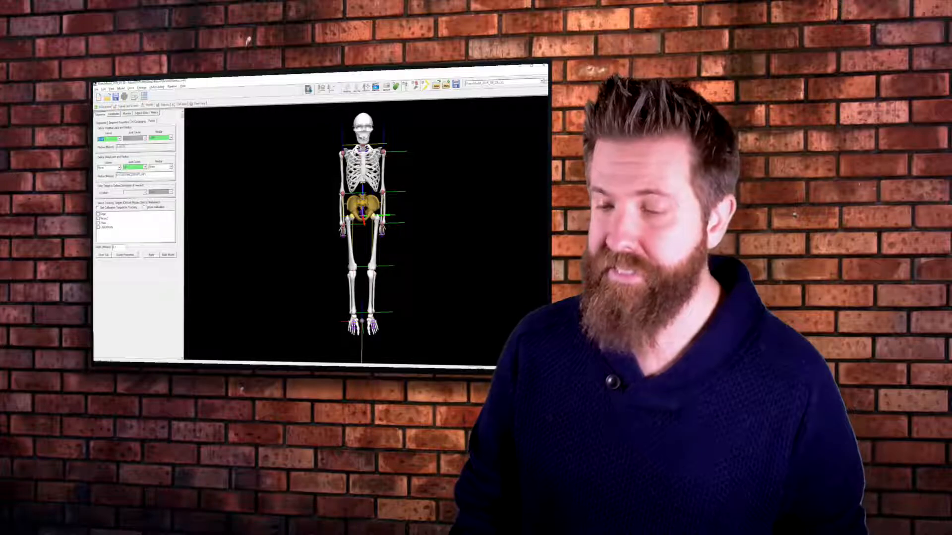
{"action": "left_click_drag", "start_coordinate": [374, 193], "coordinate": [411, 256]}
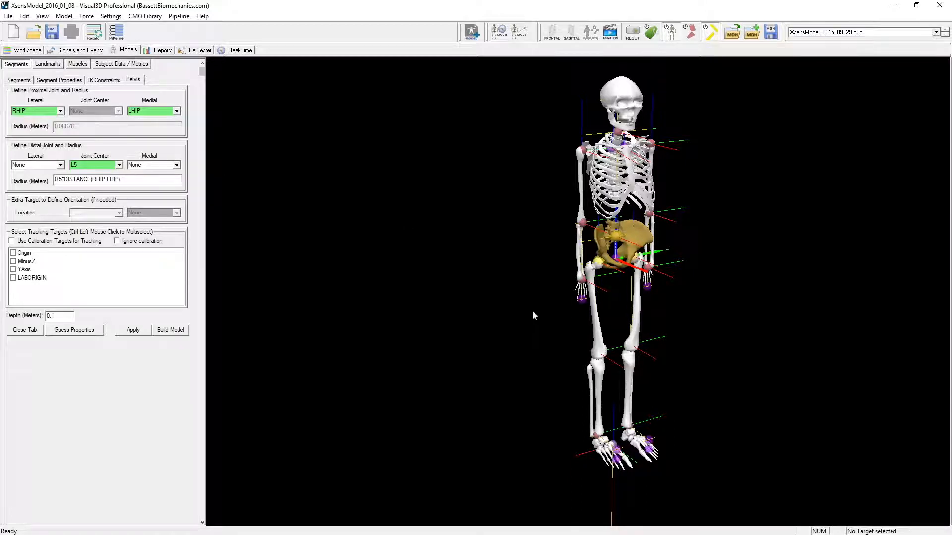
{"action": "left_click_drag", "start_coordinate": [533, 312], "coordinate": [507, 318]}
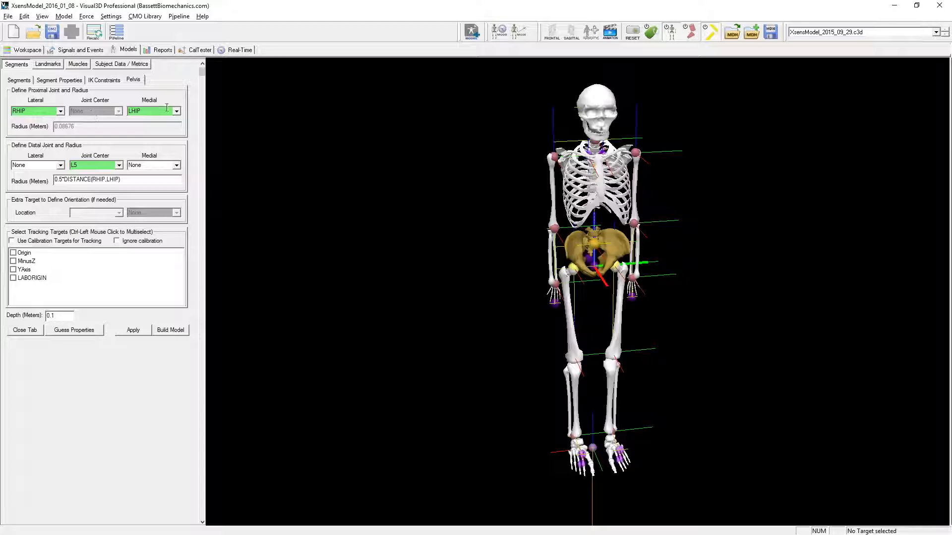
{"action": "left_click_drag", "start_coordinate": [614, 304], "coordinate": [616, 307]}
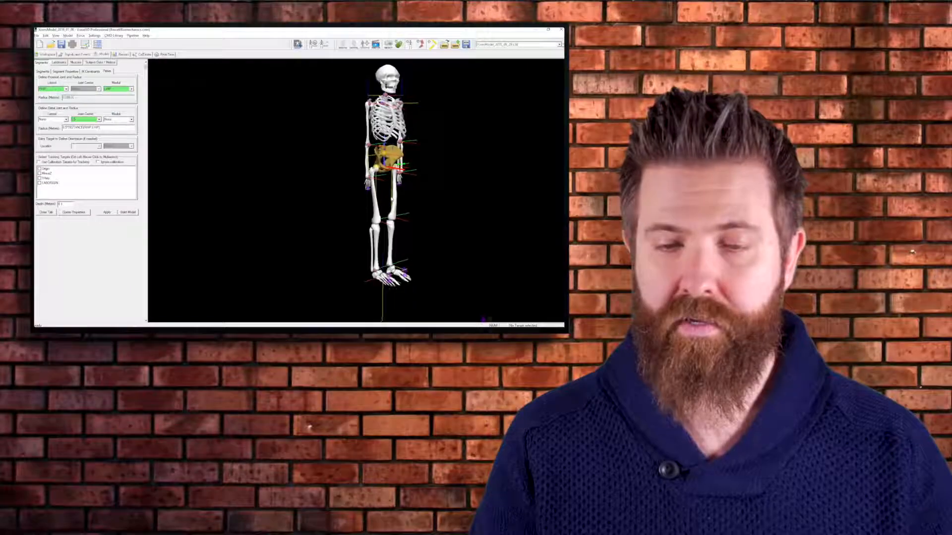
{"action": "left_click_drag", "start_coordinate": [631, 307], "coordinate": [583, 305]}
{"action": "left_click_drag", "start_coordinate": [359, 200], "coordinate": [361, 201]}
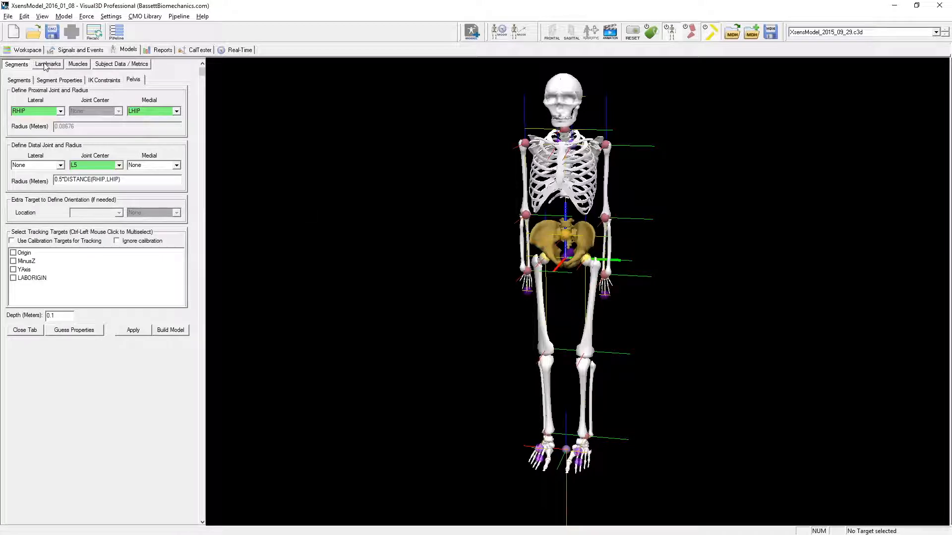
- Open the RHIP landmark's definition from the landmark list and mark its HipMid starting point
{"action": "mouse_move", "coordinate": [44, 57]}
{"action": "left_mouse_down"}
{"action": "mouse_move", "coordinate": [31, 67]}
{"action": "mouse_move", "coordinate": [65, 68]}
{"action": "mouse_move", "coordinate": [47, 58]}
{"action": "left_mouse_up"}
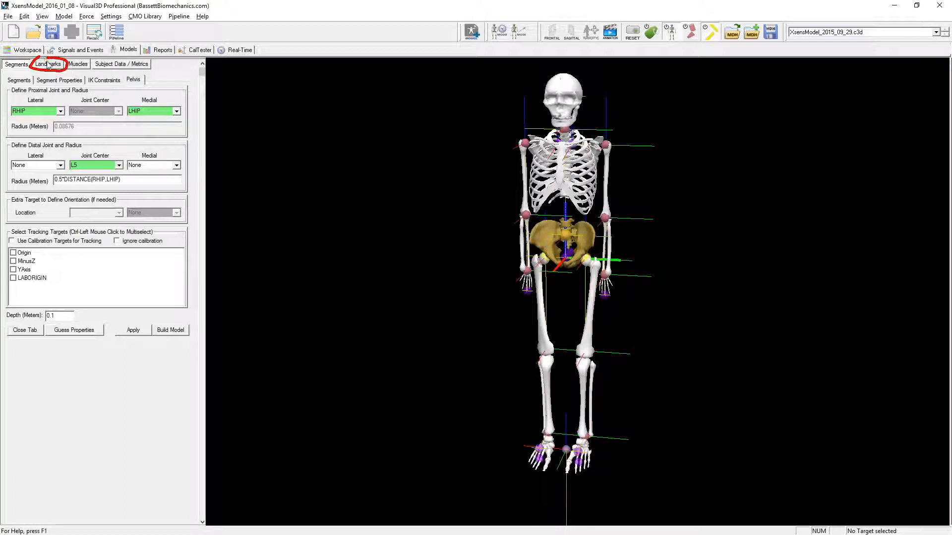
{"action": "left_click", "coordinate": [48, 64]}
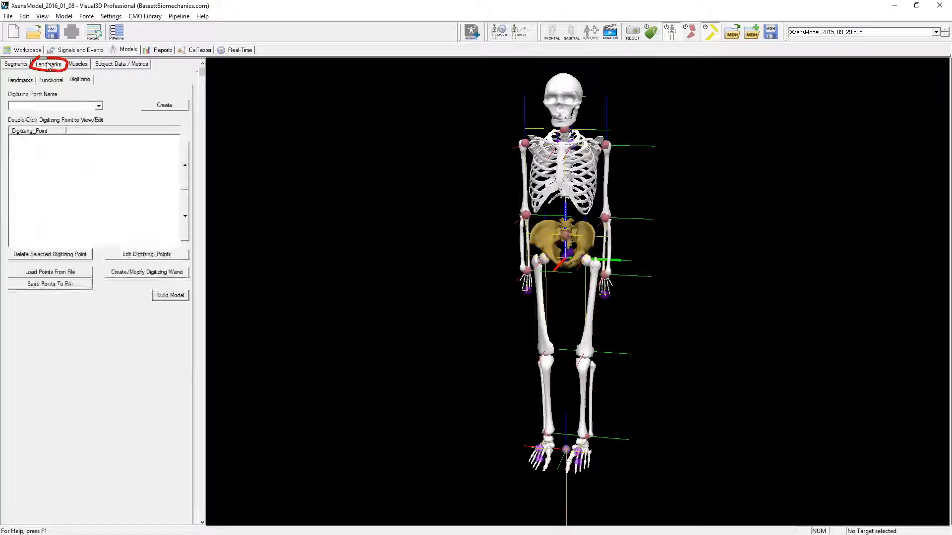
{"action": "left_click", "coordinate": [16, 80]}
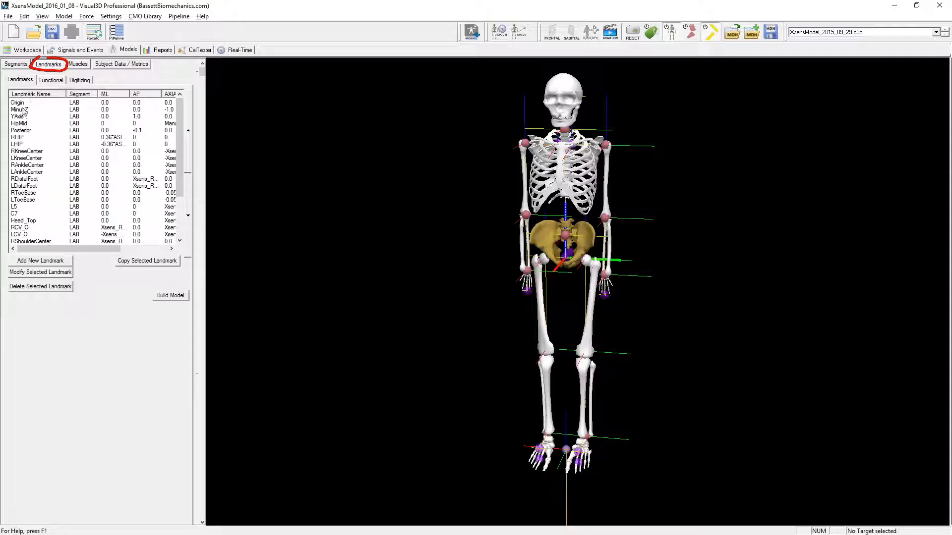
{"action": "left_click_drag", "start_coordinate": [180, 119], "coordinate": [180, 96]}
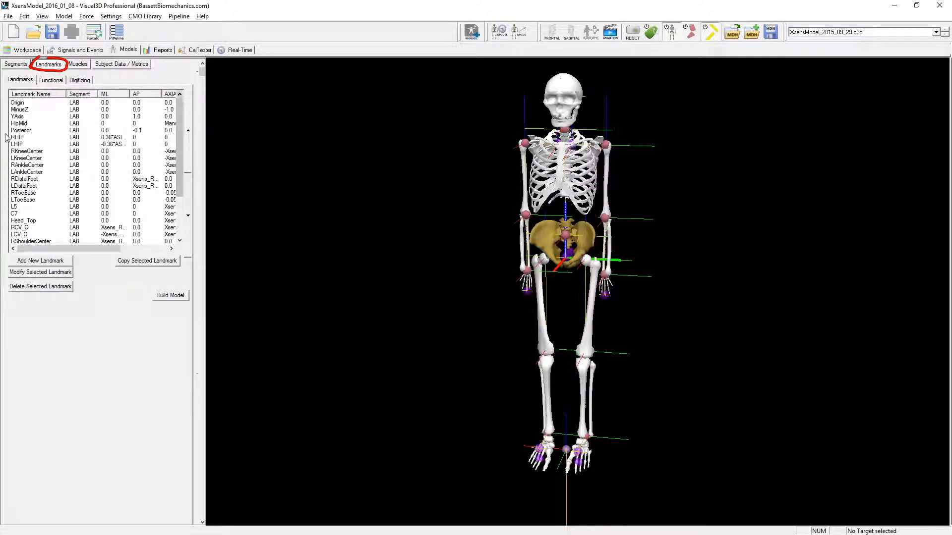
{"action": "left_click", "coordinate": [33, 139]}
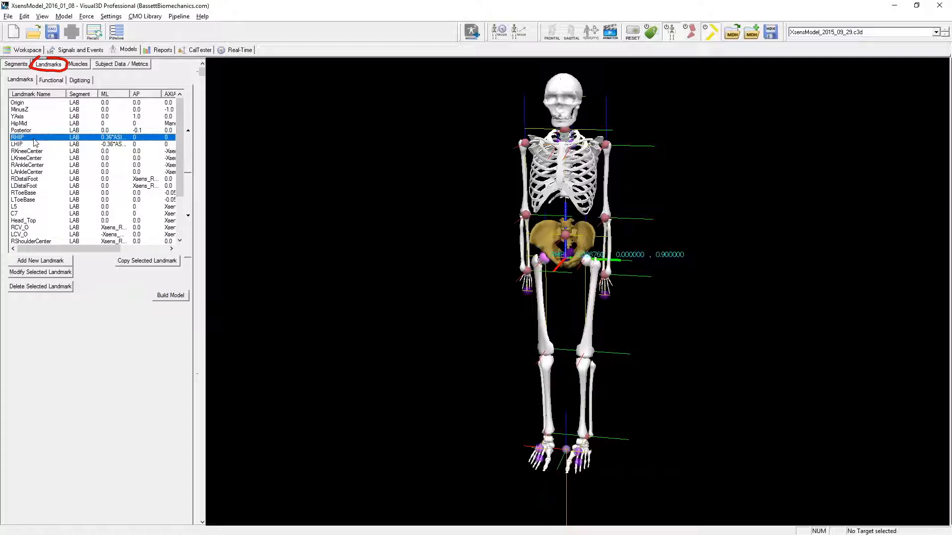
{"action": "double_click", "coordinate": [23, 139]}
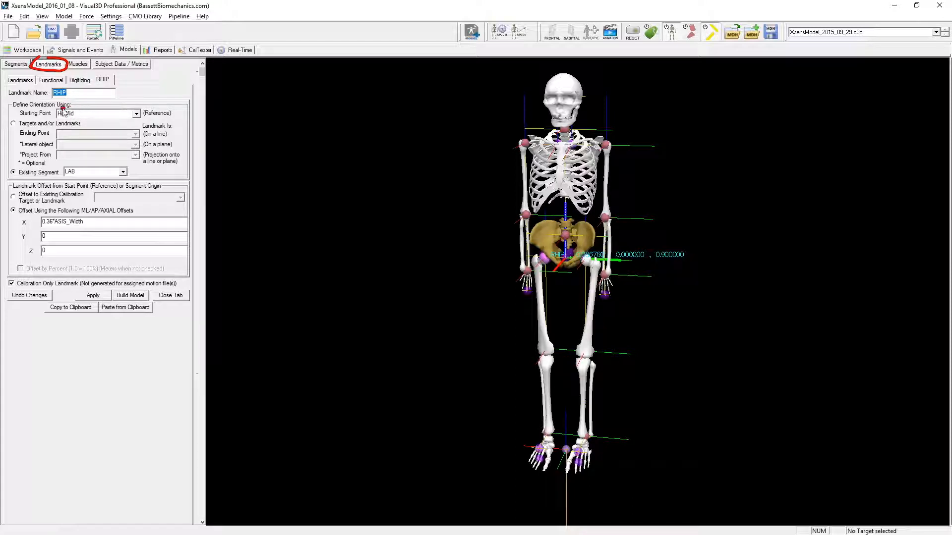
{"action": "mouse_move", "coordinate": [69, 104]}
{"action": "left_mouse_down"}
{"action": "mouse_move", "coordinate": [53, 118]}
{"action": "mouse_move", "coordinate": [92, 119]}
{"action": "mouse_move", "coordinate": [74, 99]}
{"action": "left_mouse_up"}
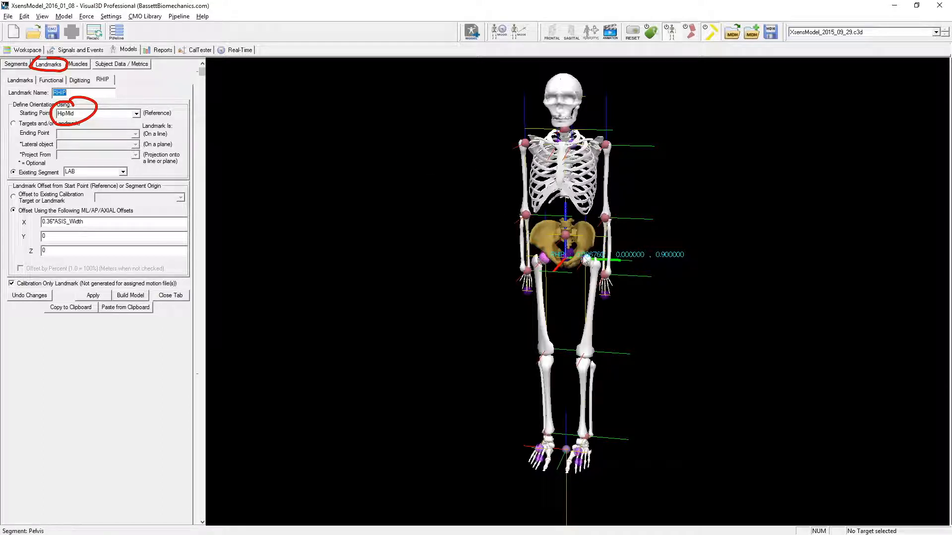
- Identify the HipMid landmark on a close-up of the pelvis and point out RHIP's offset and reference segment settings
{"action": "left_click", "coordinate": [568, 257]}
{"action": "scroll", "coordinate": [565, 256], "scroll_direction": "up", "scroll_amount": 8}
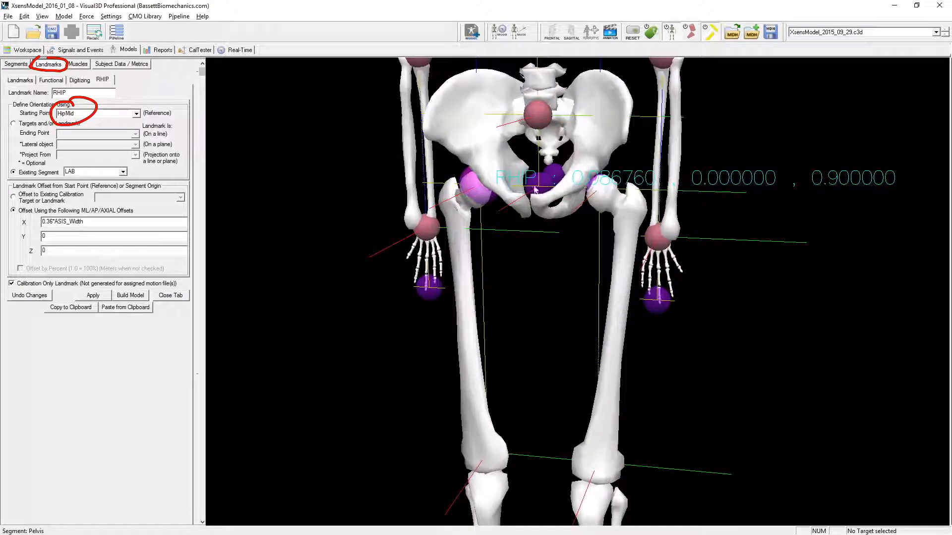
{"action": "left_click", "coordinate": [533, 177]}
{"action": "mouse_move", "coordinate": [569, 282]}
{"action": "left_mouse_down"}
{"action": "mouse_move", "coordinate": [643, 305]}
{"action": "mouse_move", "coordinate": [560, 295]}
{"action": "left_mouse_up"}
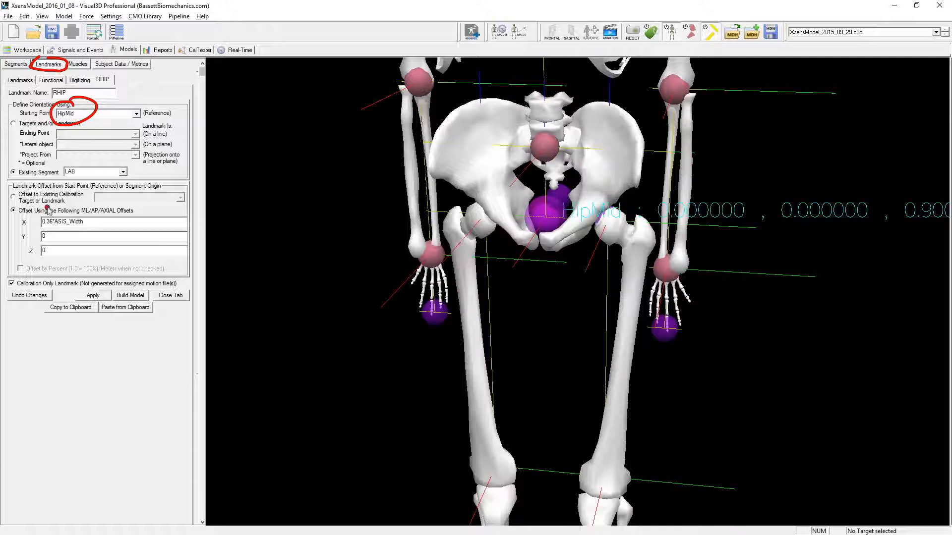
{"action": "mouse_move", "coordinate": [50, 212]}
{"action": "left_mouse_down"}
{"action": "mouse_move", "coordinate": [16, 223]}
{"action": "mouse_move", "coordinate": [53, 240]}
{"action": "mouse_move", "coordinate": [74, 202]}
{"action": "left_mouse_up"}
{"action": "left_click_drag", "start_coordinate": [70, 167], "coordinate": [70, 179]}
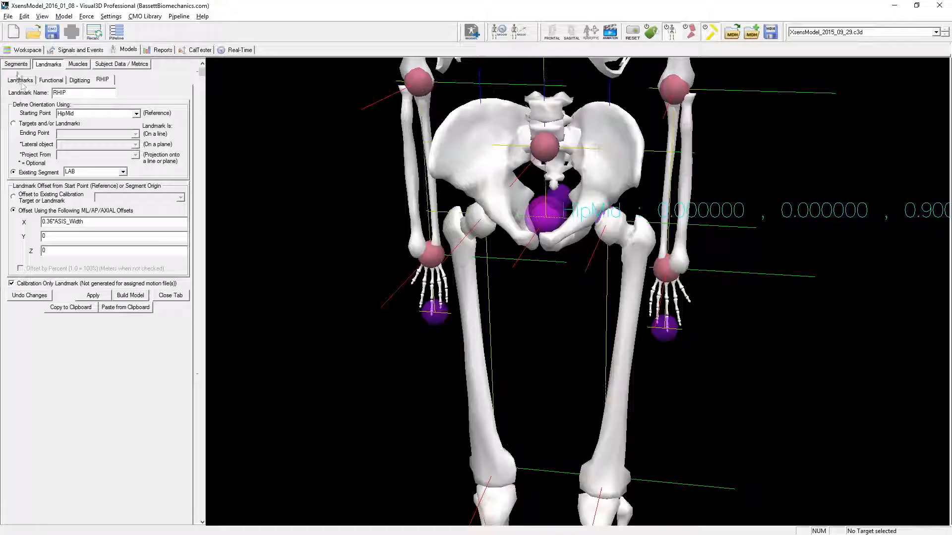
- Review the HipMid landmark's offset definition, return to the RHIP definition and select HipMid on the skeleton
{"action": "left_click", "coordinate": [18, 81]}
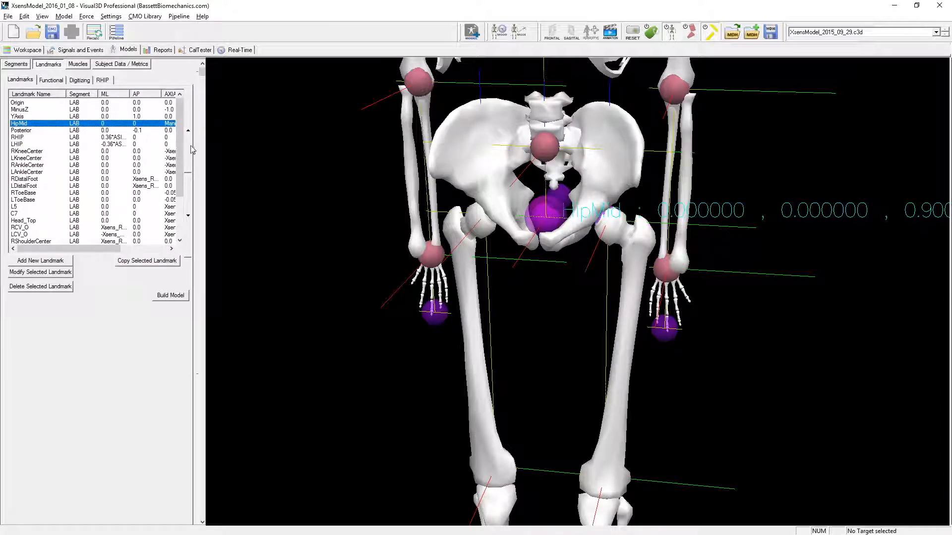
{"action": "double_click", "coordinate": [20, 124]}
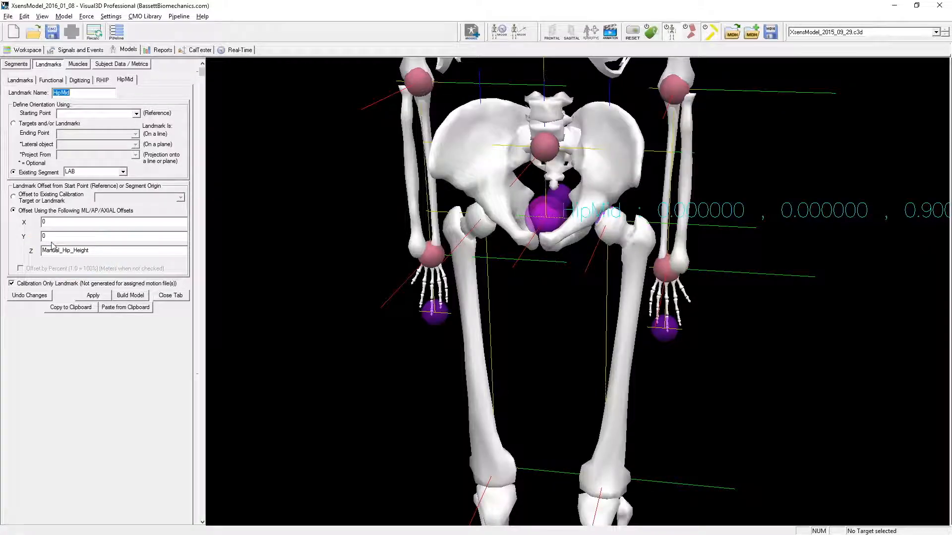
{"action": "left_click", "coordinate": [104, 83]}
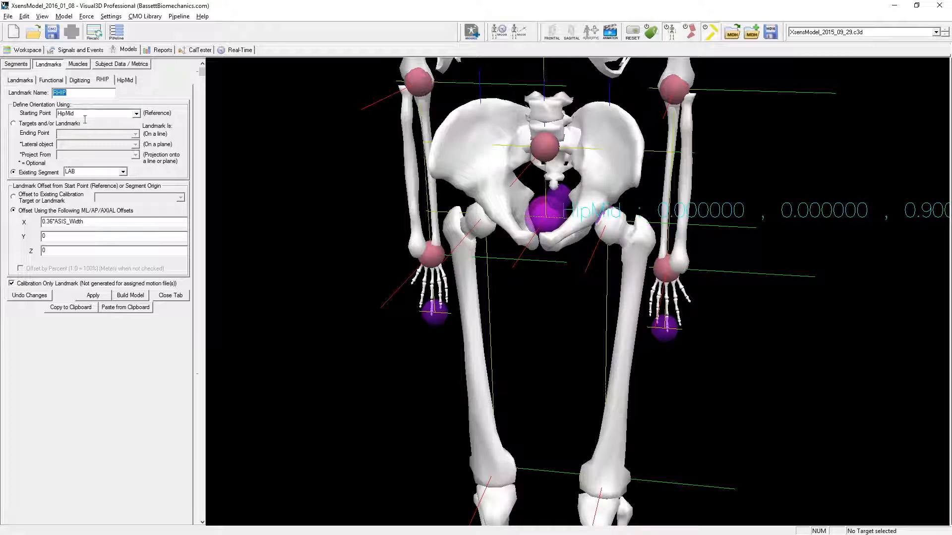
{"action": "left_click", "coordinate": [537, 211]}
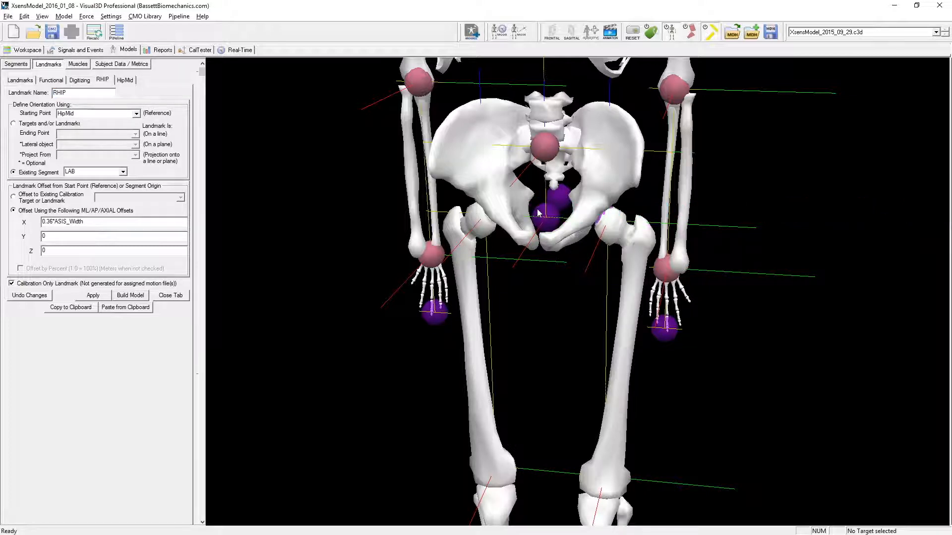
{"action": "mouse_move", "coordinate": [541, 216]}
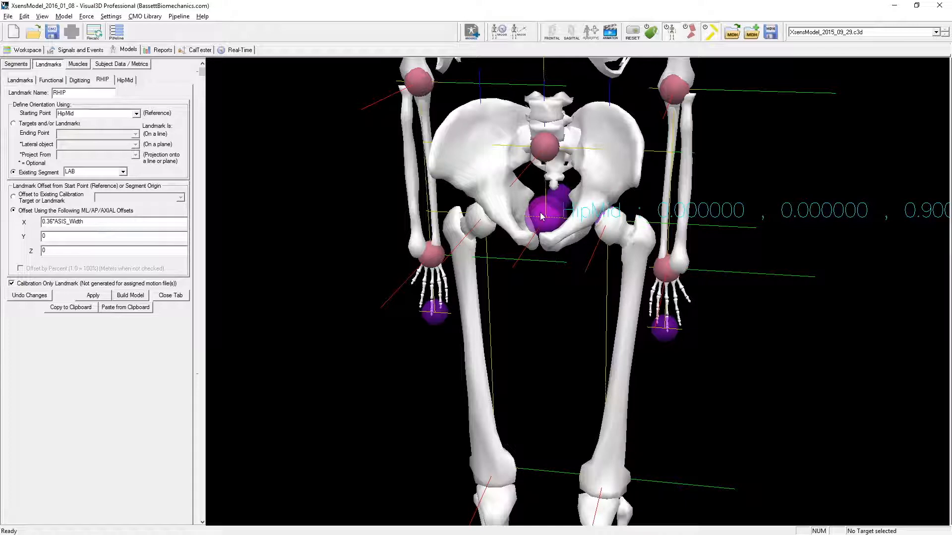
- Show the whole skeleton at an angle and annotate the lab origin with red, green and blue axis arrows
{"action": "right_click_drag", "start_coordinate": [729, 286], "coordinate": [725, 472]}
{"action": "mouse_move", "coordinate": [714, 400]}
{"action": "left_mouse_down"}
{"action": "mouse_move", "coordinate": [741, 389]}
{"action": "mouse_move", "coordinate": [732, 399]}
{"action": "left_mouse_up"}
{"action": "right_click_drag", "start_coordinate": [731, 367], "coordinate": [763, 256]}
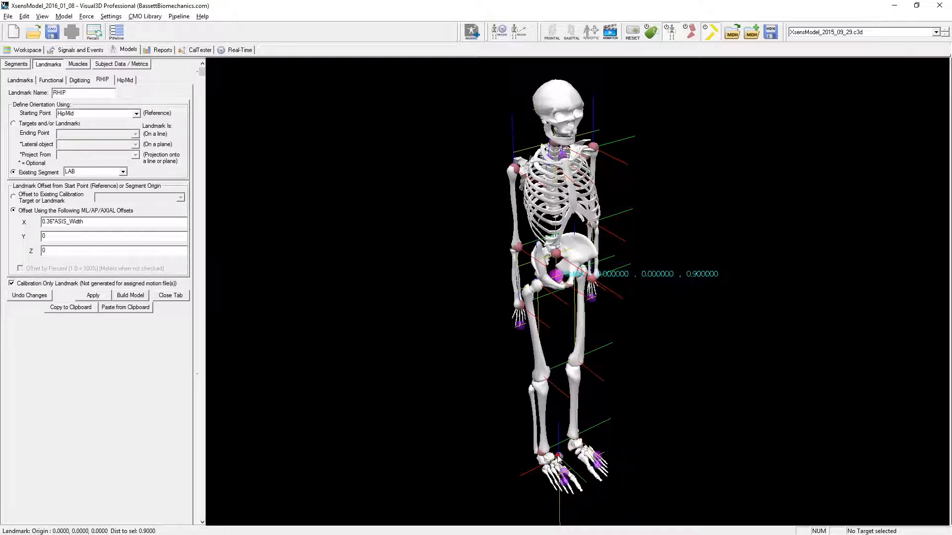
{"action": "left_click_drag", "start_coordinate": [558, 458], "coordinate": [497, 479]}
{"action": "key", "text": "g"}
{"action": "left_click_drag", "start_coordinate": [558, 456], "coordinate": [606, 512]}
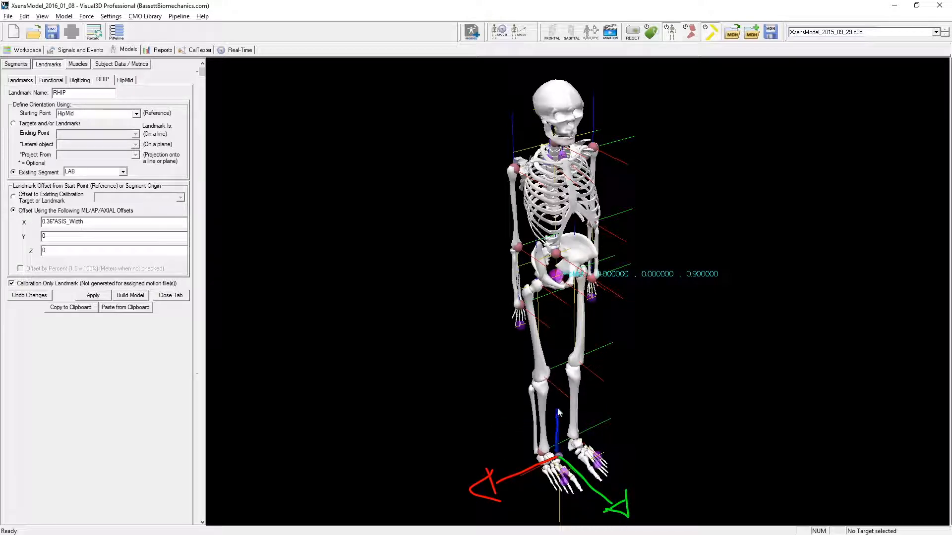
{"action": "left_click_drag", "start_coordinate": [563, 375], "coordinate": [556, 358]}
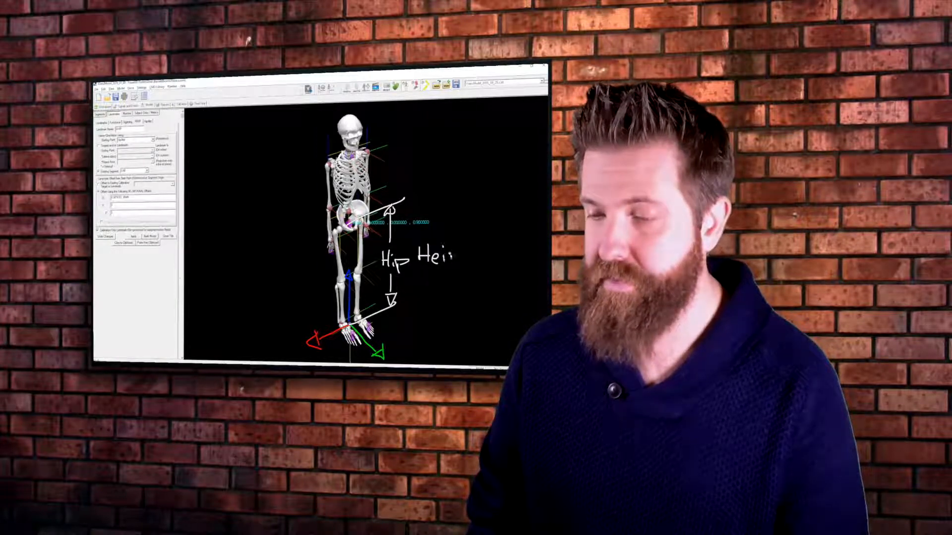
- Annotate the hip height and RHIP on the skeleton, and mark the X offset that shifts RHIP sideways from HipMid by 0.36*ASIS_Width
{"action": "left_click_drag", "start_coordinate": [477, 249], "coordinate": [468, 251]}
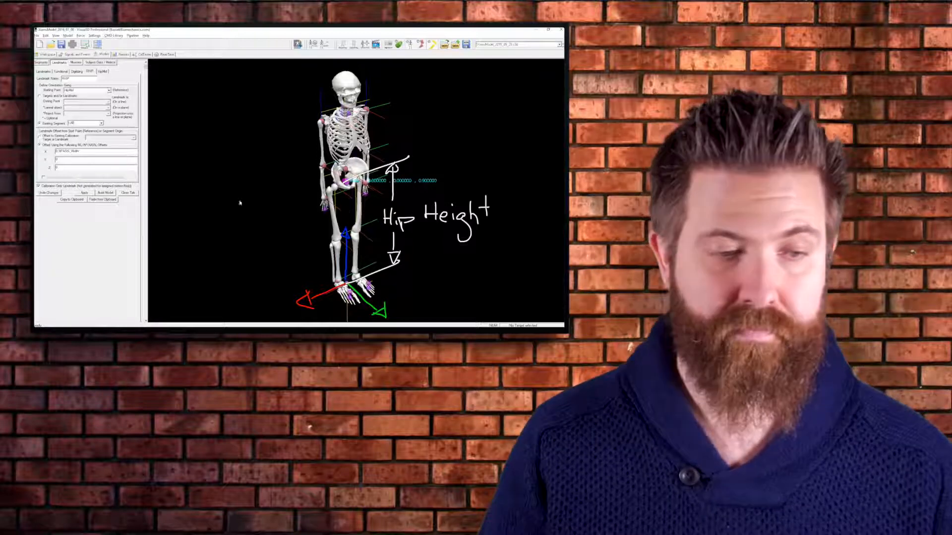
{"action": "left_click_drag", "start_coordinate": [79, 151], "coordinate": [63, 151]}
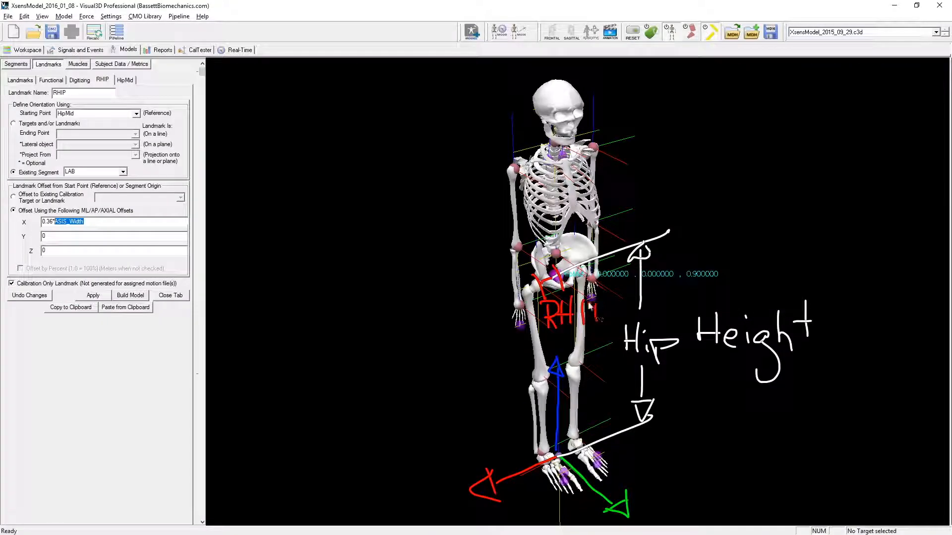
{"action": "left_click_drag", "start_coordinate": [590, 306], "coordinate": [598, 308]}
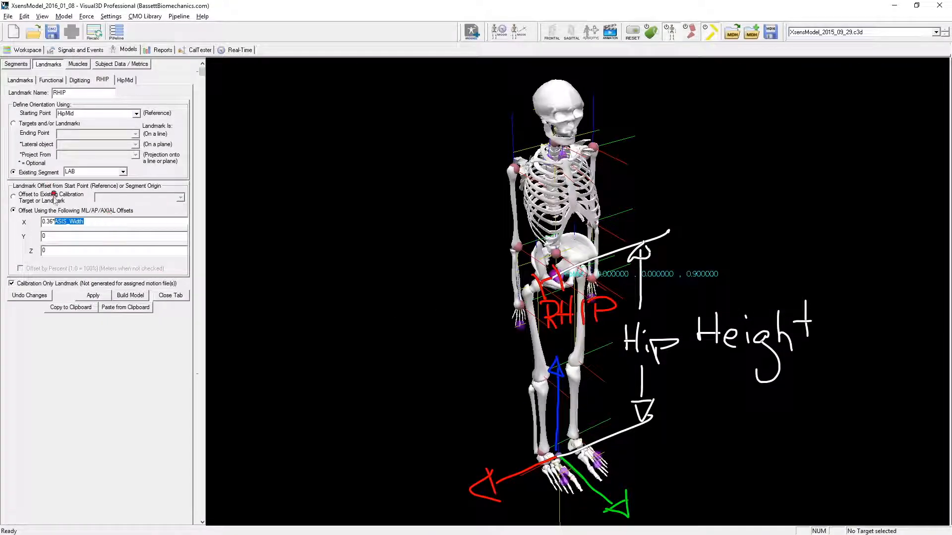
{"action": "left_click_drag", "start_coordinate": [22, 218], "coordinate": [44, 218]}
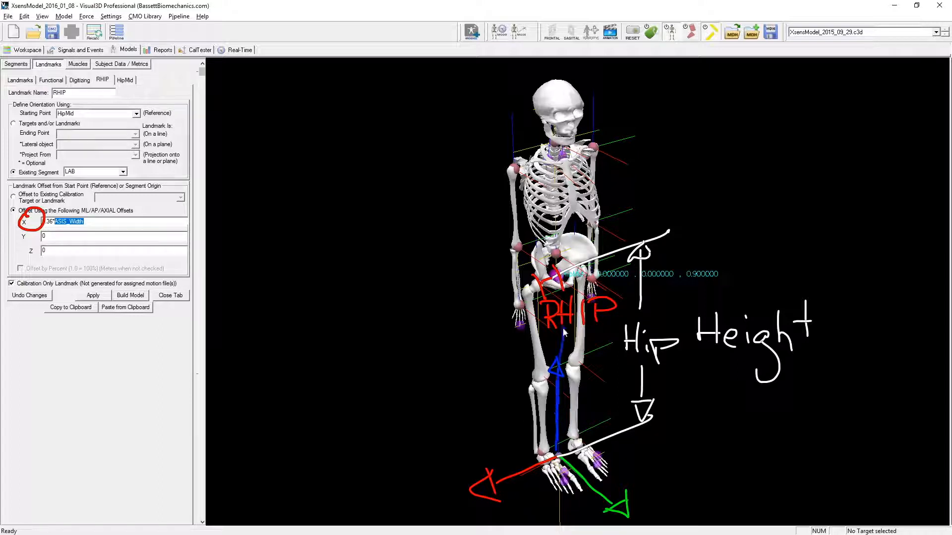
{"action": "left_click_drag", "start_coordinate": [569, 350], "coordinate": [567, 330]}
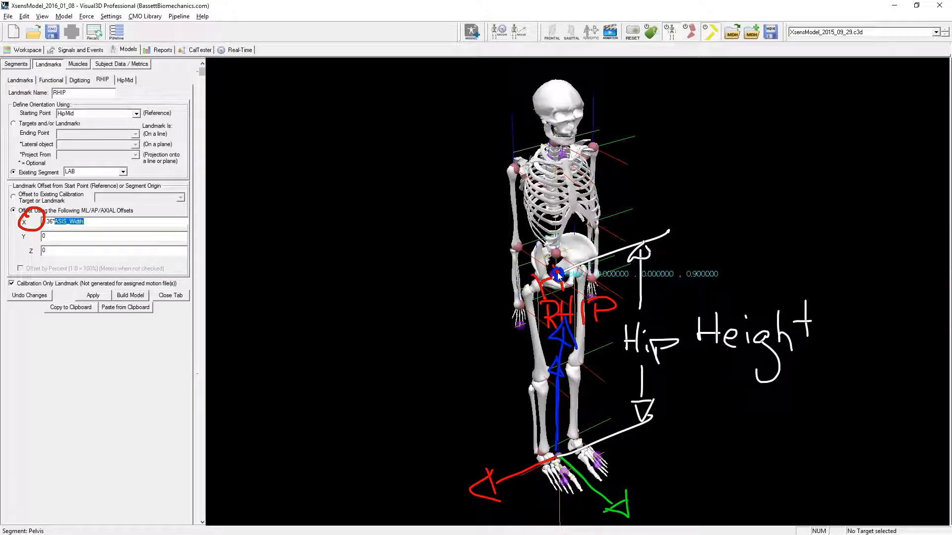
{"action": "mouse_move", "coordinate": [516, 282]}
{"action": "left_mouse_down"}
{"action": "mouse_move", "coordinate": [503, 297]}
{"action": "mouse_move", "coordinate": [523, 298]}
{"action": "left_mouse_up"}
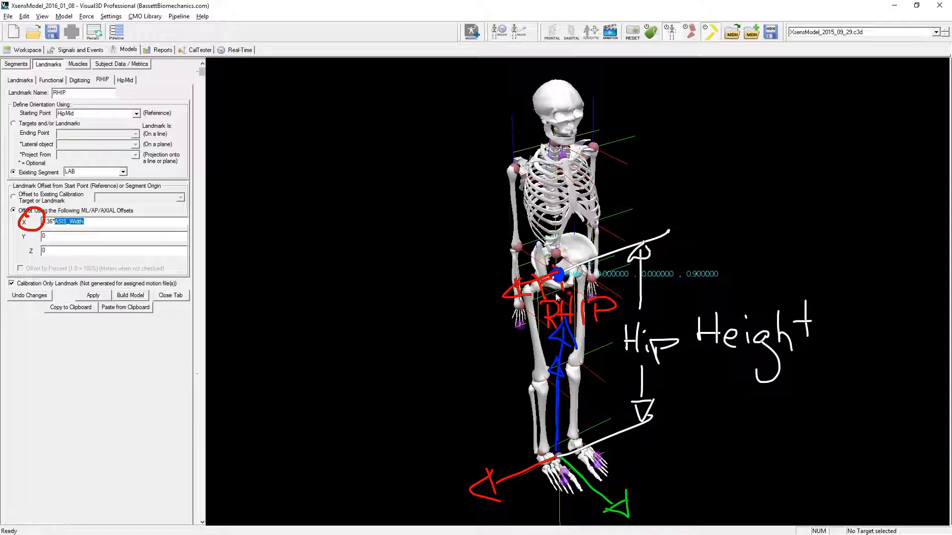
{"action": "left_click_drag", "start_coordinate": [44, 209], "coordinate": [68, 219]}
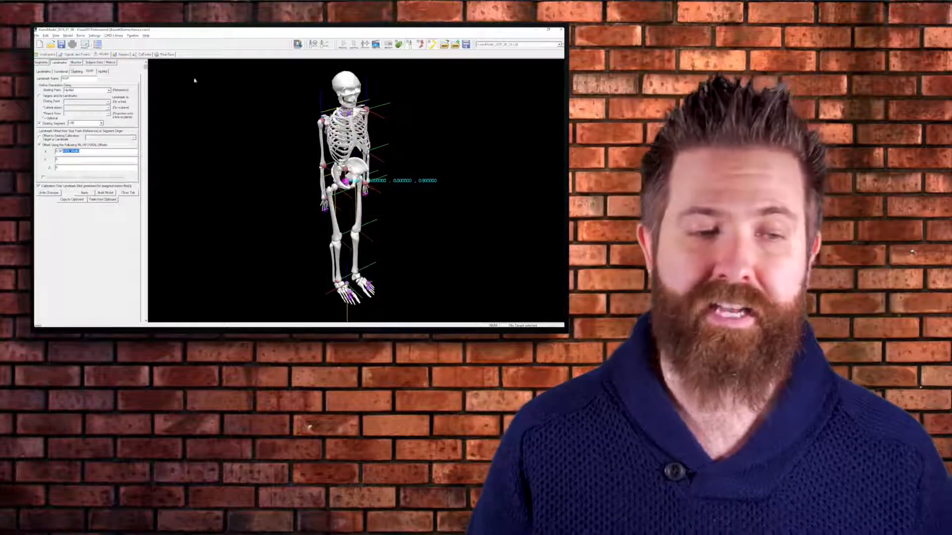
- Return to the Pelvis segment definition, mark its RHIP, LHIP and L5 joint targets, and clear the annotations
{"action": "left_click", "coordinate": [42, 62]}
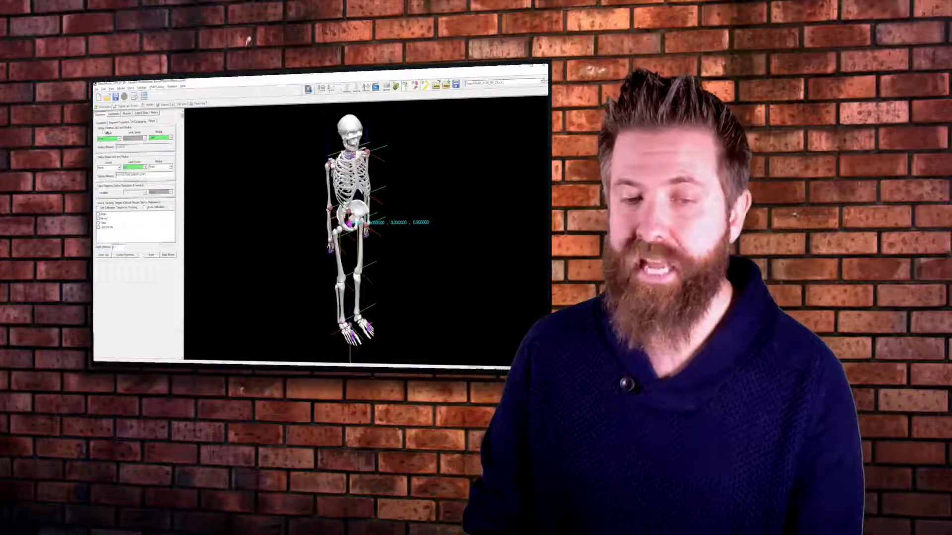
{"action": "left_click_drag", "start_coordinate": [157, 131], "coordinate": [159, 131]}
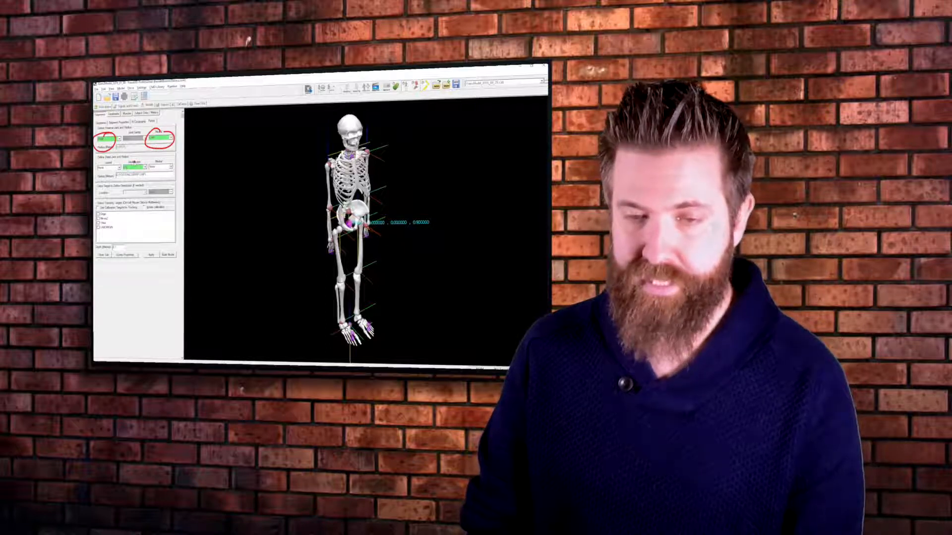
{"action": "mouse_move", "coordinate": [128, 161]}
{"action": "left_mouse_down"}
{"action": "mouse_move", "coordinate": [153, 165]}
{"action": "mouse_move", "coordinate": [133, 158]}
{"action": "left_mouse_up"}
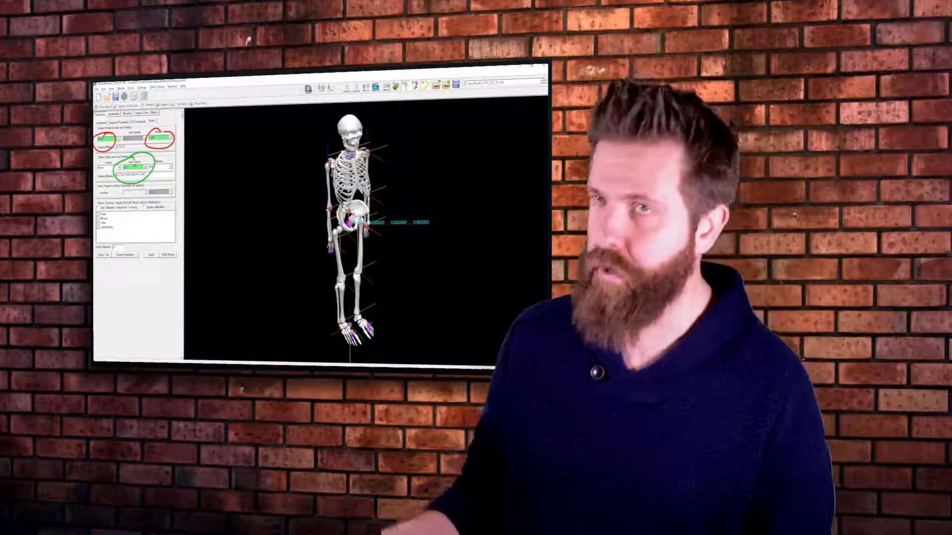
{"action": "key", "text": "Escape"}
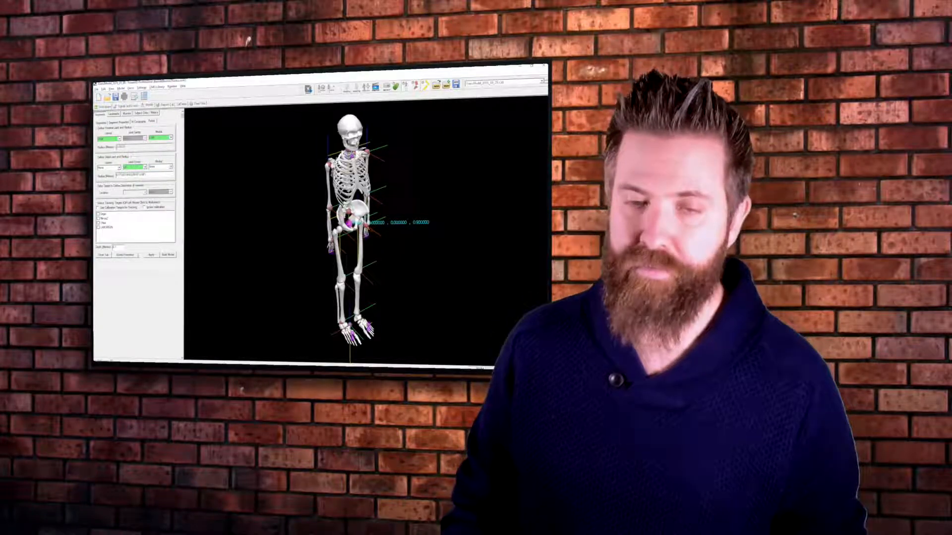
- Close the RHIP landmark definition and point out the Build Model command in the landmark list
{"action": "left_click", "coordinate": [114, 114]}
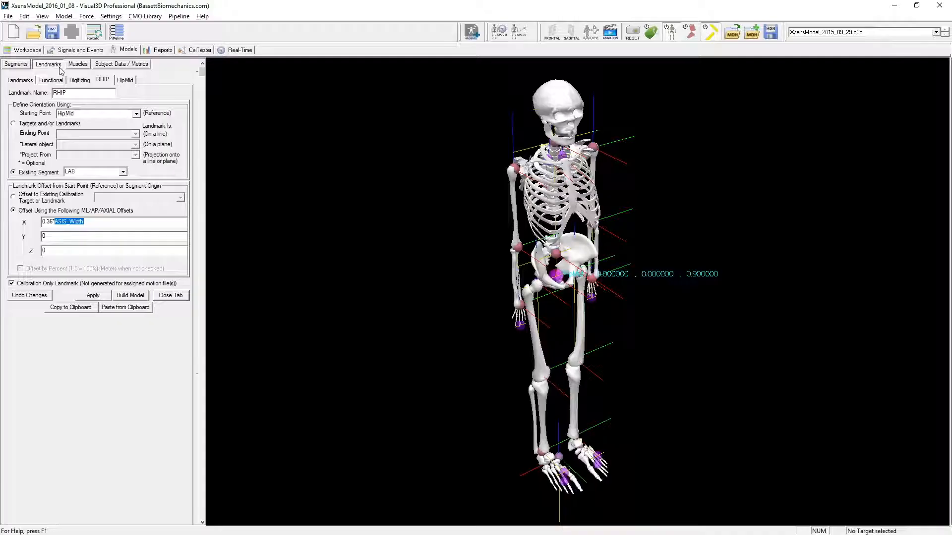
{"action": "left_click", "coordinate": [179, 296]}
{"action": "left_click", "coordinate": [175, 295]}
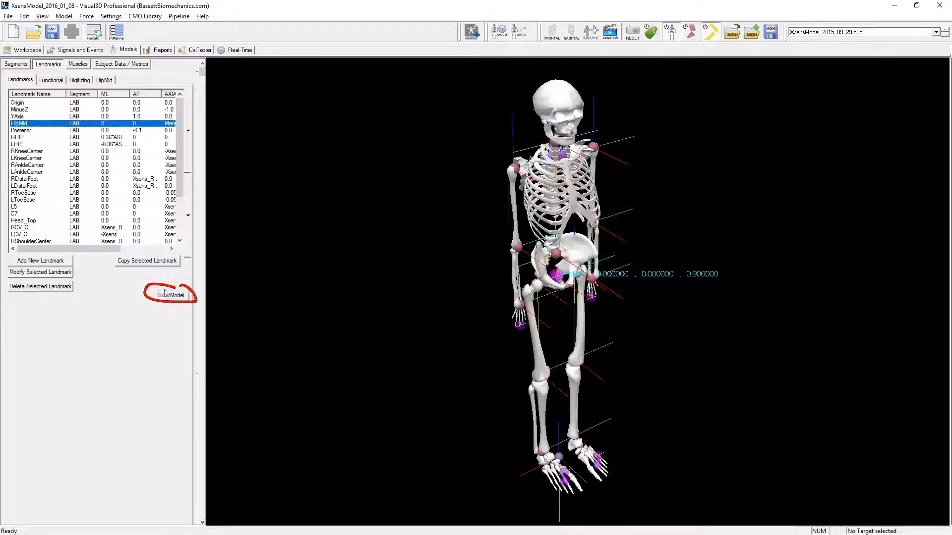
- Close the HipMid definition and, in the L5 landmark definition, mark the HipMid starting point and the Xsens_RPV_Length Z offset
{"action": "left_click", "coordinate": [111, 81]}
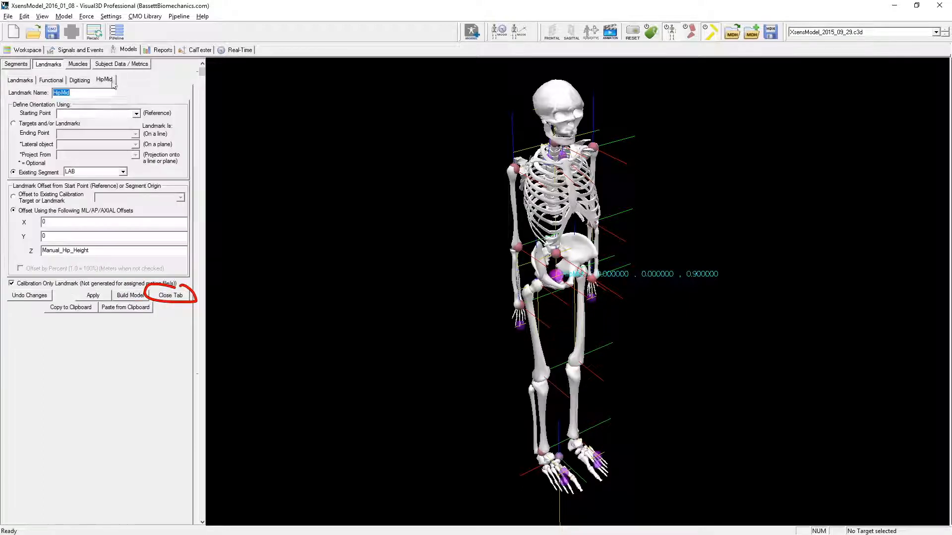
{"action": "left_click", "coordinate": [171, 296]}
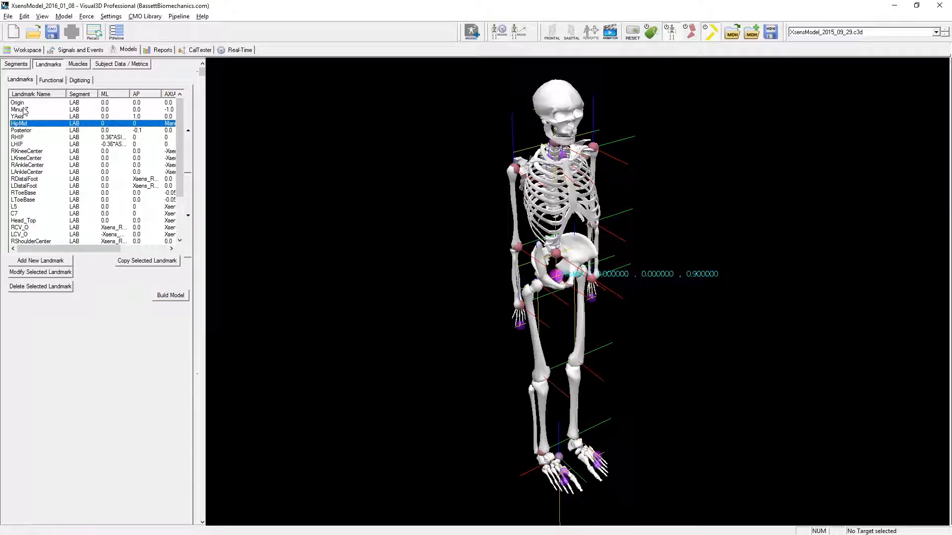
{"action": "left_click", "coordinate": [18, 206]}
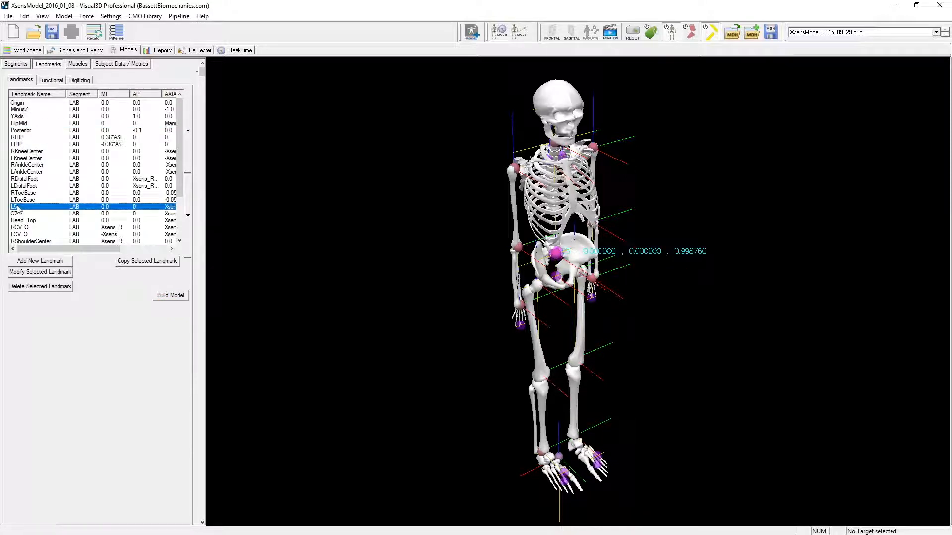
{"action": "double_click", "coordinate": [18, 207]}
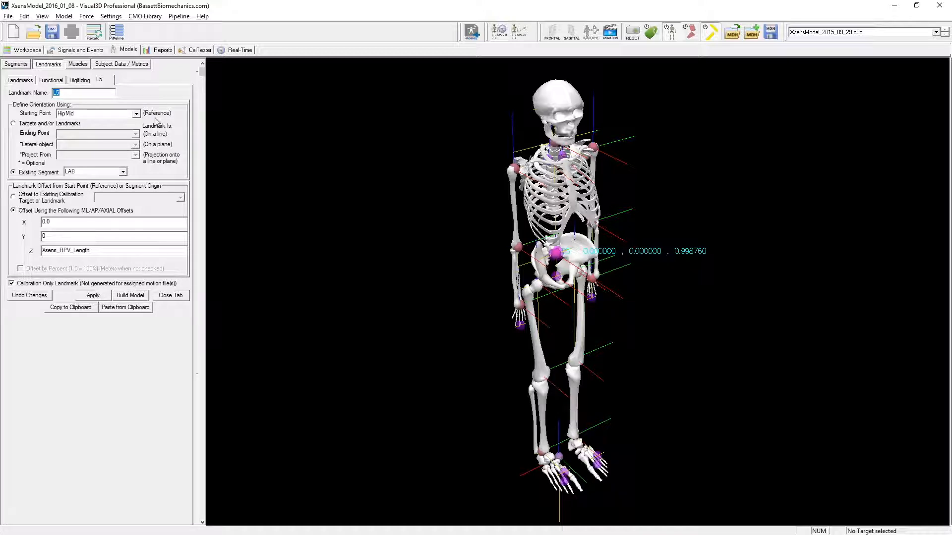
{"action": "left_click_drag", "start_coordinate": [59, 112], "coordinate": [67, 102]}
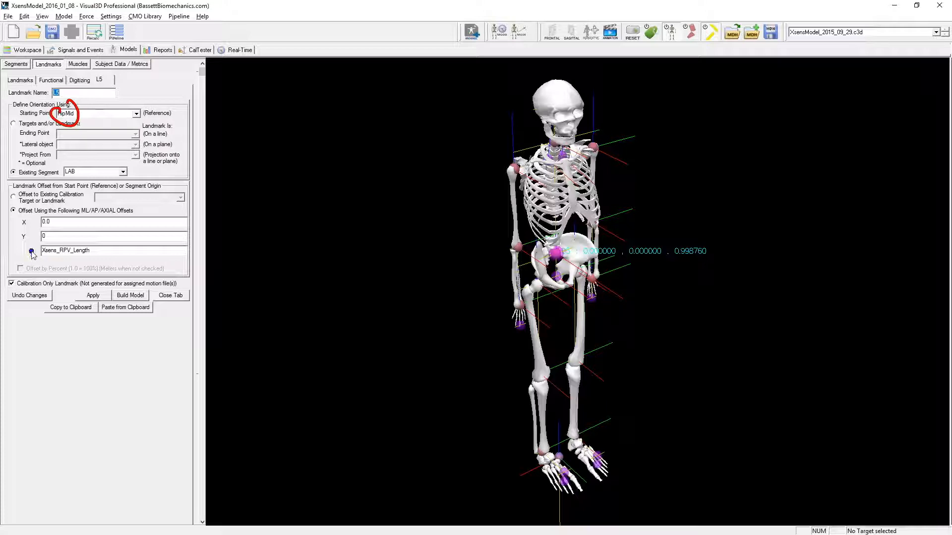
{"action": "mouse_move", "coordinate": [26, 250]}
{"action": "left_mouse_down"}
{"action": "mouse_move", "coordinate": [85, 258]}
{"action": "mouse_move", "coordinate": [49, 238]}
{"action": "left_mouse_up"}
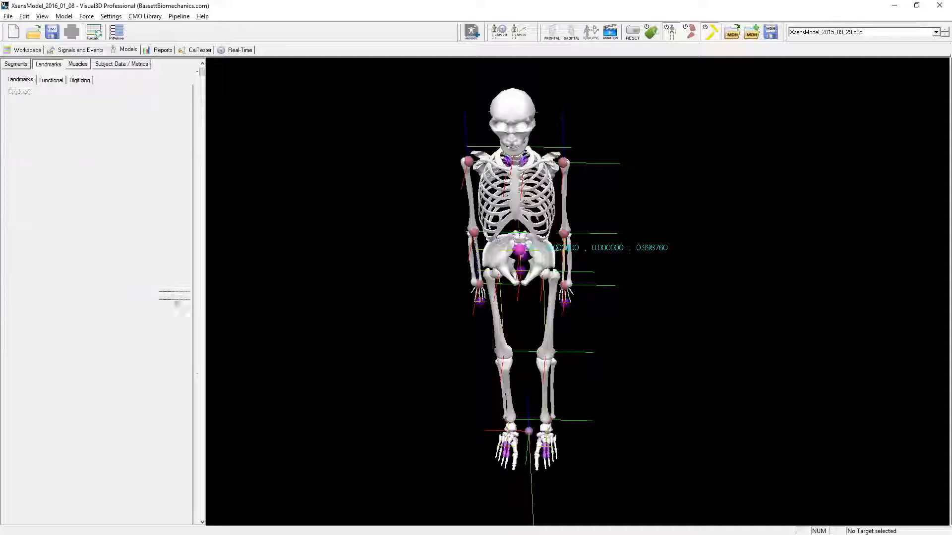
- In the Pelvis segment properties, mark the greater trochanter to iliac crest model file and its height beside the pelvis, and clear the annotations
{"action": "left_click", "coordinate": [21, 67]}
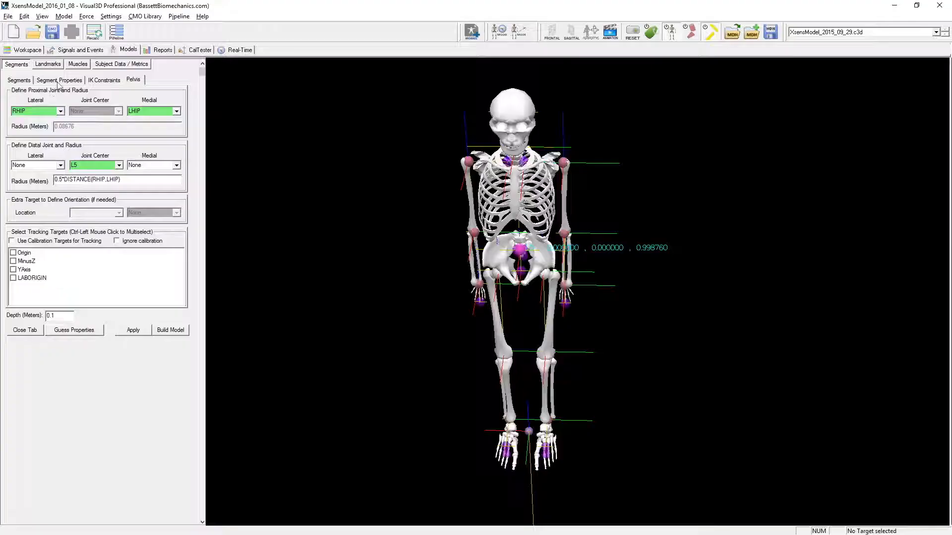
{"action": "left_click", "coordinate": [66, 71]}
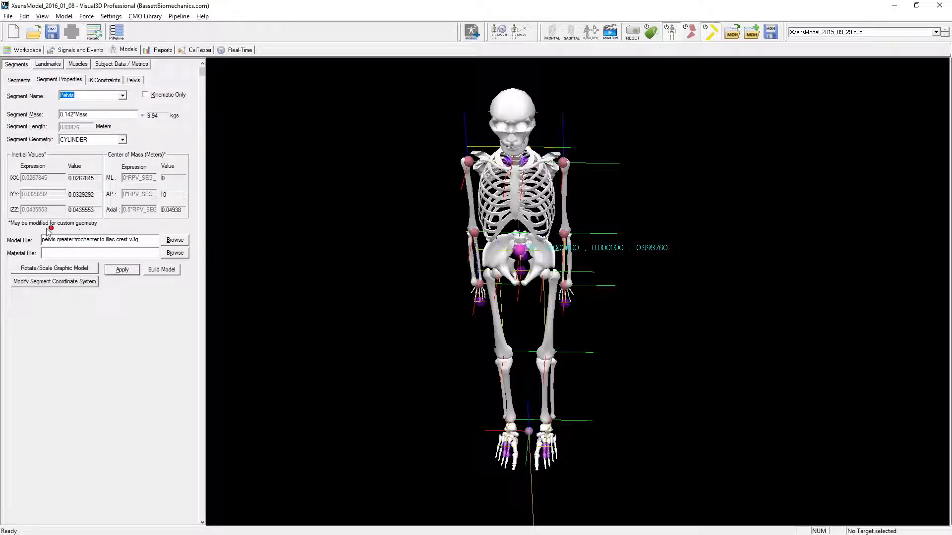
{"action": "mouse_move", "coordinate": [69, 229]}
{"action": "left_mouse_down"}
{"action": "mouse_move", "coordinate": [42, 244]}
{"action": "mouse_move", "coordinate": [126, 254]}
{"action": "mouse_move", "coordinate": [148, 225]}
{"action": "mouse_move", "coordinate": [92, 221]}
{"action": "left_mouse_up"}
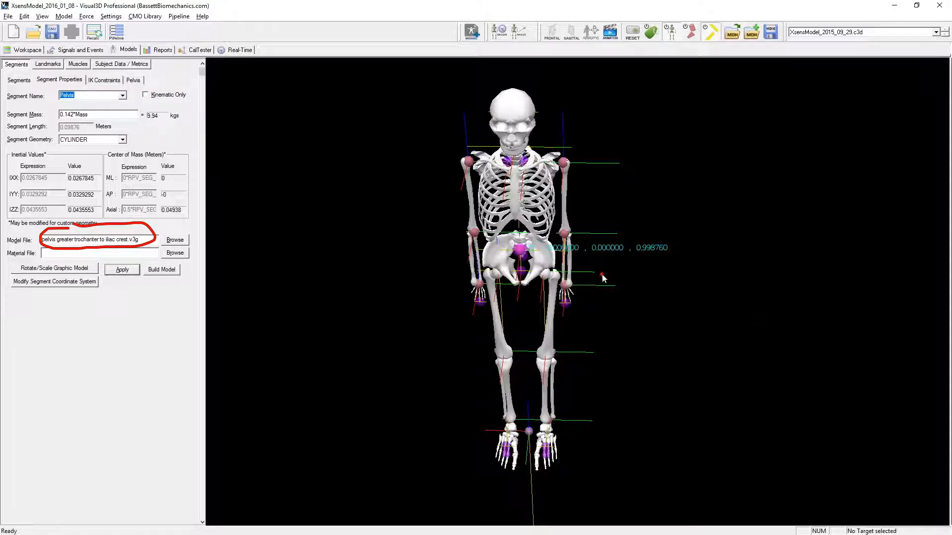
{"action": "left_click_drag", "start_coordinate": [605, 276], "coordinate": [609, 233]}
{"action": "key", "text": "Escape"}
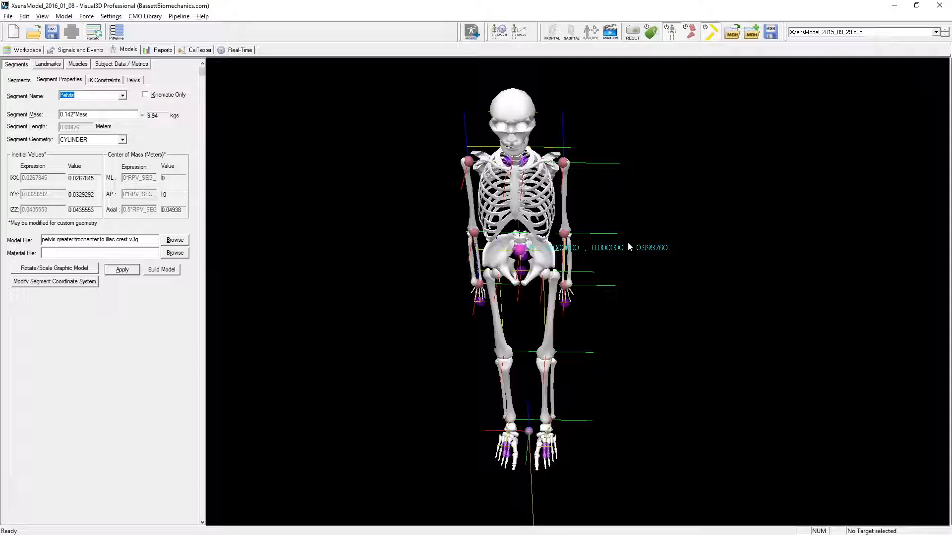
- Highlight the Pelvis segment from the segment list to examine its bone model and coordinate axes on the skeleton
{"action": "left_click", "coordinate": [19, 81]}
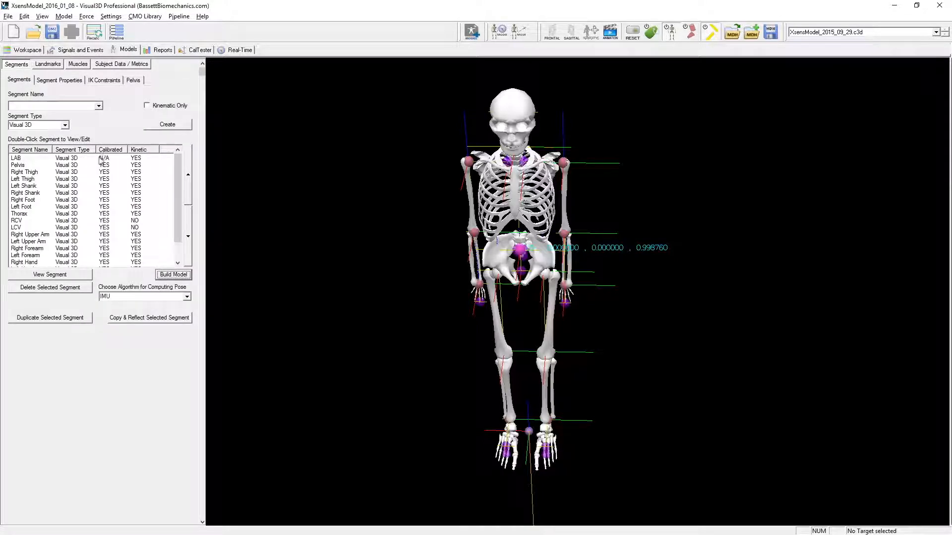
{"action": "left_click", "coordinate": [41, 166]}
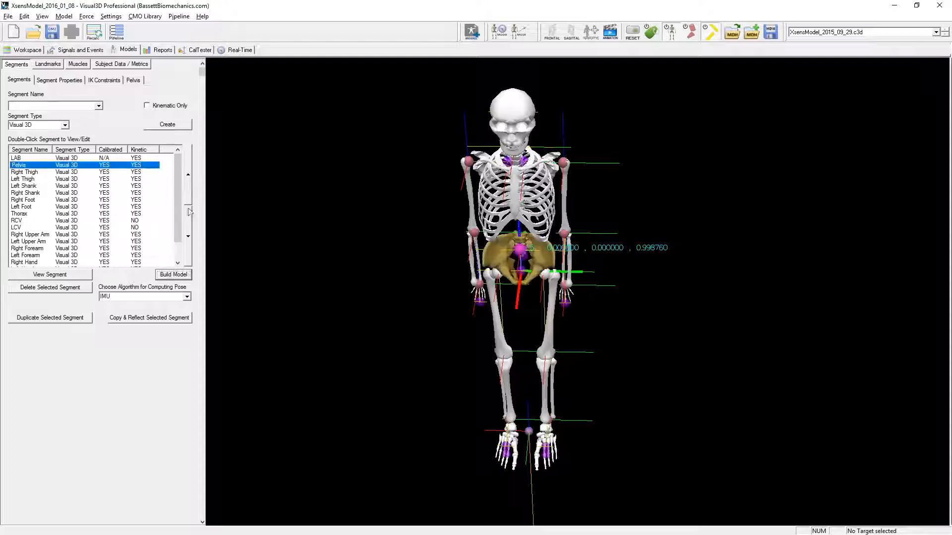
{"action": "mouse_move", "coordinate": [731, 352]}
{"action": "left_mouse_down"}
{"action": "mouse_move", "coordinate": [795, 349]}
{"action": "mouse_move", "coordinate": [742, 351]}
{"action": "mouse_move", "coordinate": [740, 340]}
{"action": "left_mouse_up"}
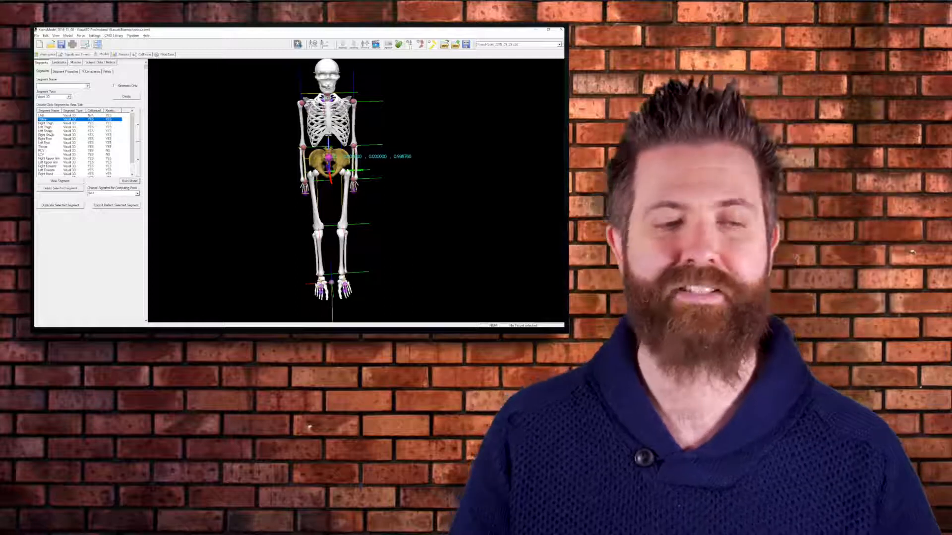
- Open the Right Shank segment definition, and mark RHIP, LAB and the -Xsens_RTH_Length Z offset in the RKneeCenter landmark definition
{"action": "left_click", "coordinate": [50, 131]}
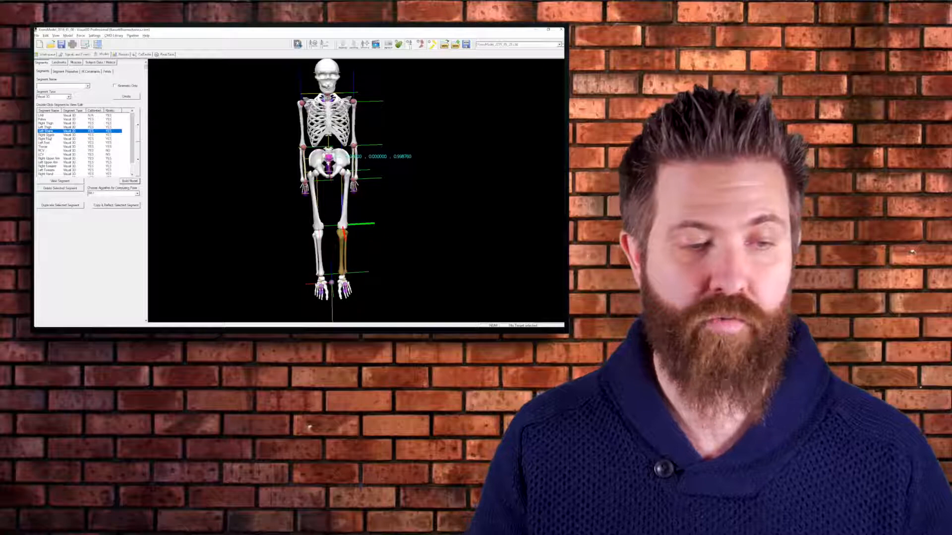
{"action": "double_click", "coordinate": [51, 135]}
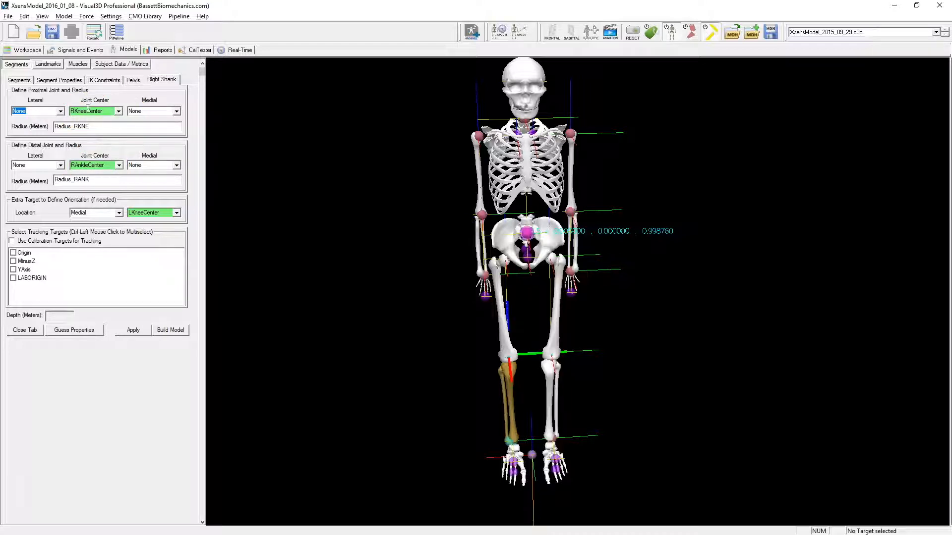
{"action": "left_click", "coordinate": [49, 64]}
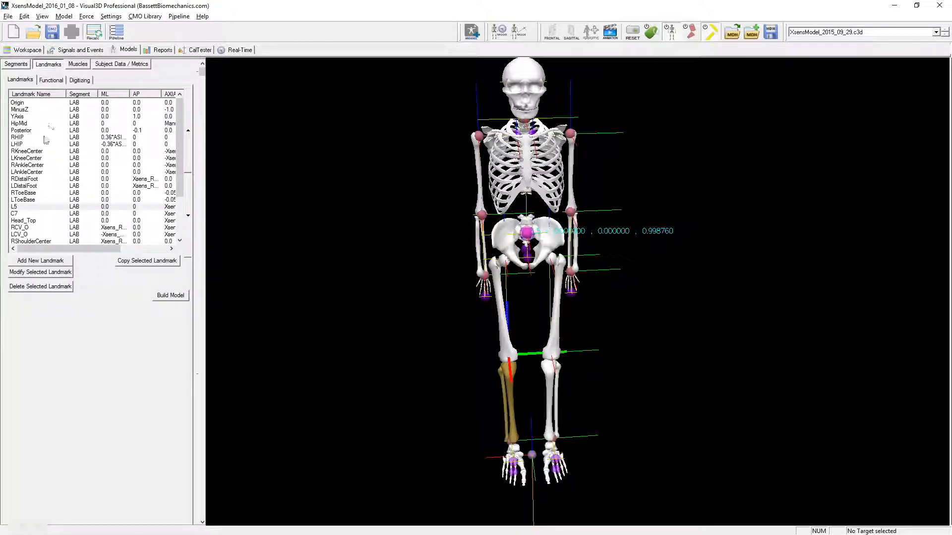
{"action": "left_click", "coordinate": [38, 154]}
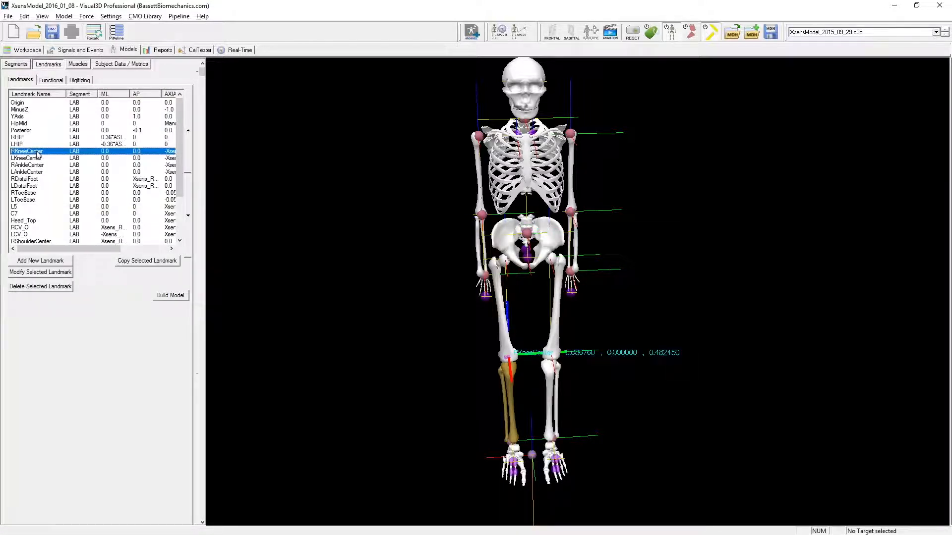
{"action": "double_click", "coordinate": [38, 153]}
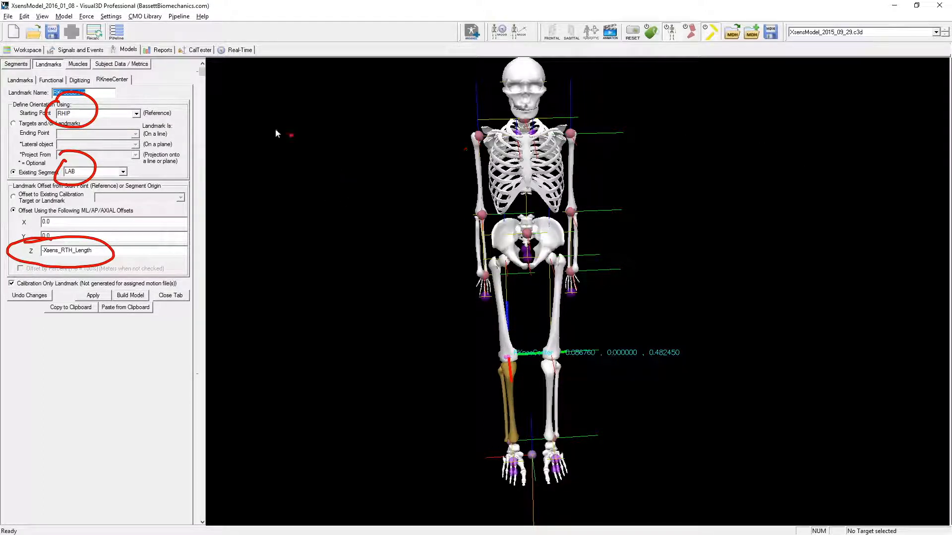
- Write an abbreviation legend beside the skeleton: RTH = Thigh, RSK = Shank and RFT = Foot
{"action": "left_click_drag", "start_coordinate": [228, 144], "coordinate": [267, 205]}
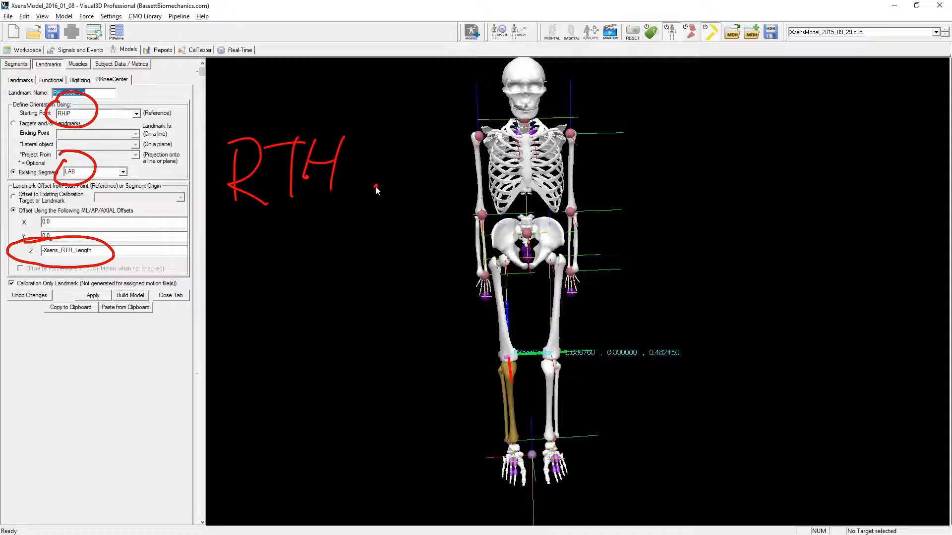
{"action": "mouse_move", "coordinate": [409, 134]}
{"action": "left_mouse_down"}
{"action": "mouse_move", "coordinate": [408, 183]}
{"action": "mouse_move", "coordinate": [434, 189]}
{"action": "mouse_move", "coordinate": [419, 211]}
{"action": "left_mouse_up"}
{"action": "mouse_move", "coordinate": [443, 137]}
{"action": "left_mouse_down"}
{"action": "mouse_move", "coordinate": [445, 173]}
{"action": "mouse_move", "coordinate": [463, 184]}
{"action": "left_mouse_up"}
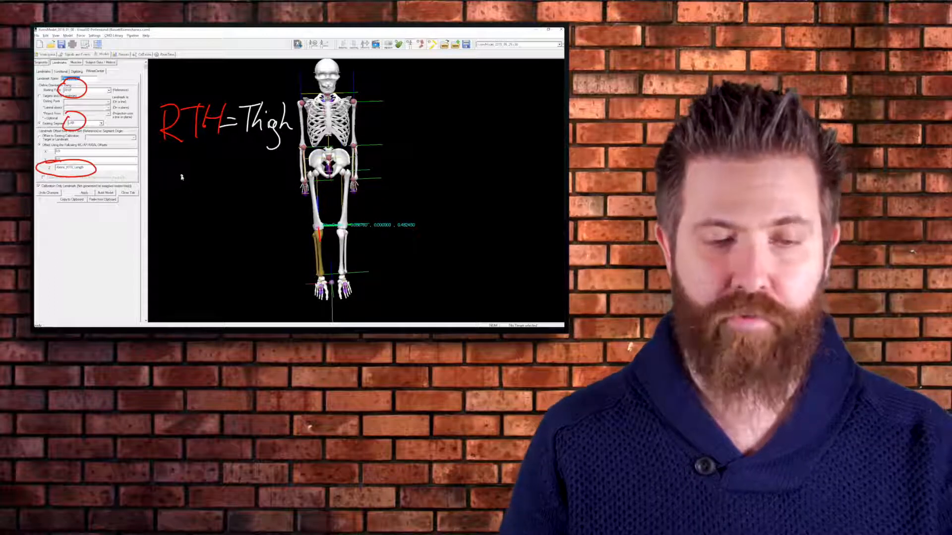
{"action": "mouse_move", "coordinate": [164, 153]}
{"action": "left_mouse_down"}
{"action": "mouse_move", "coordinate": [164, 183]}
{"action": "mouse_move", "coordinate": [186, 183]}
{"action": "mouse_move", "coordinate": [219, 158]}
{"action": "left_mouse_up"}
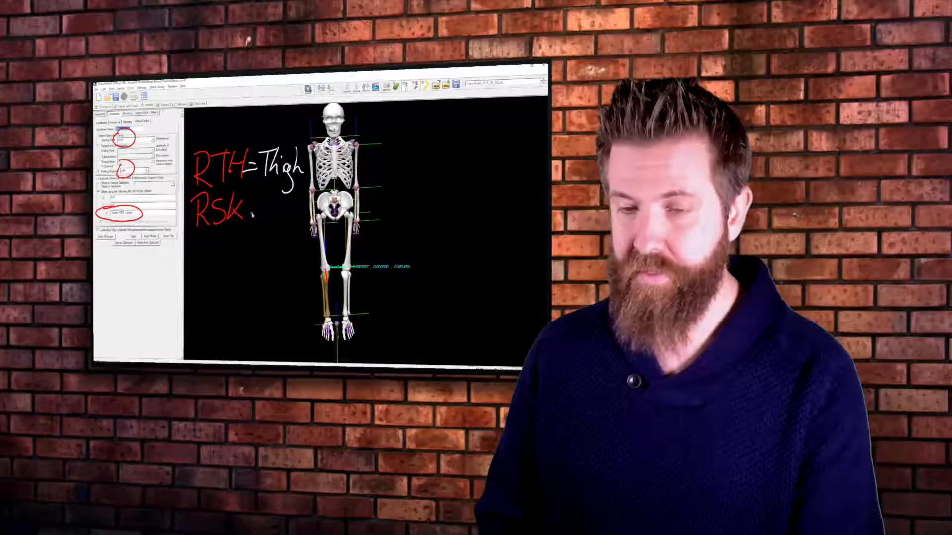
{"action": "left_click_drag", "start_coordinate": [248, 210], "coordinate": [264, 207]}
{"action": "left_click_drag", "start_coordinate": [249, 215], "coordinate": [278, 224]}
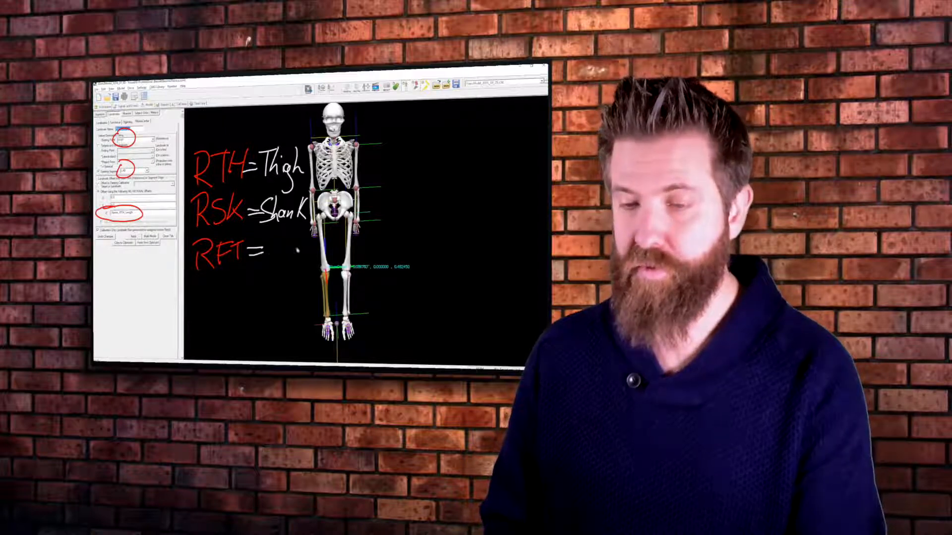
{"action": "left_click_drag", "start_coordinate": [287, 249], "coordinate": [289, 251]}
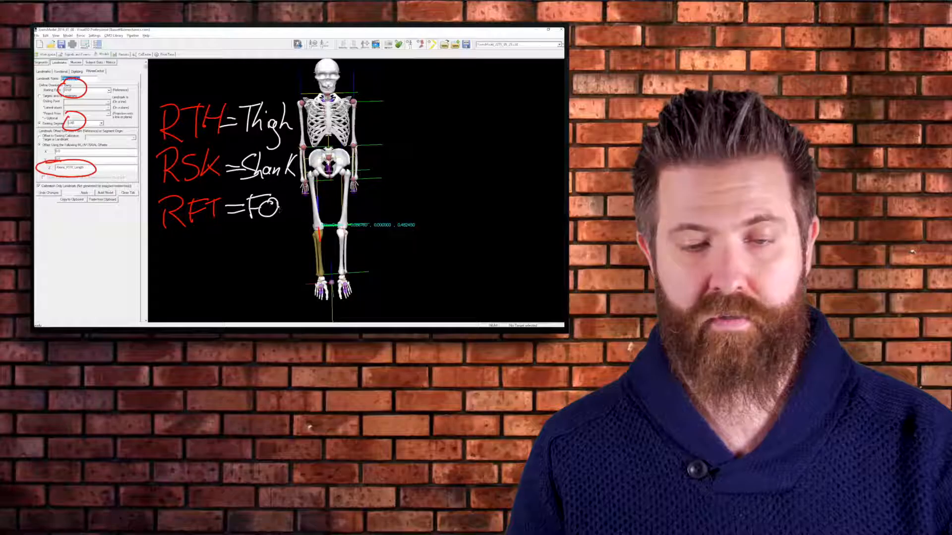
{"action": "left_click_drag", "start_coordinate": [286, 204], "coordinate": [277, 204]}
{"action": "mouse_move", "coordinate": [293, 187]}
{"action": "left_mouse_down"}
{"action": "mouse_move", "coordinate": [289, 213]}
{"action": "mouse_move", "coordinate": [299, 199]}
{"action": "left_mouse_up"}
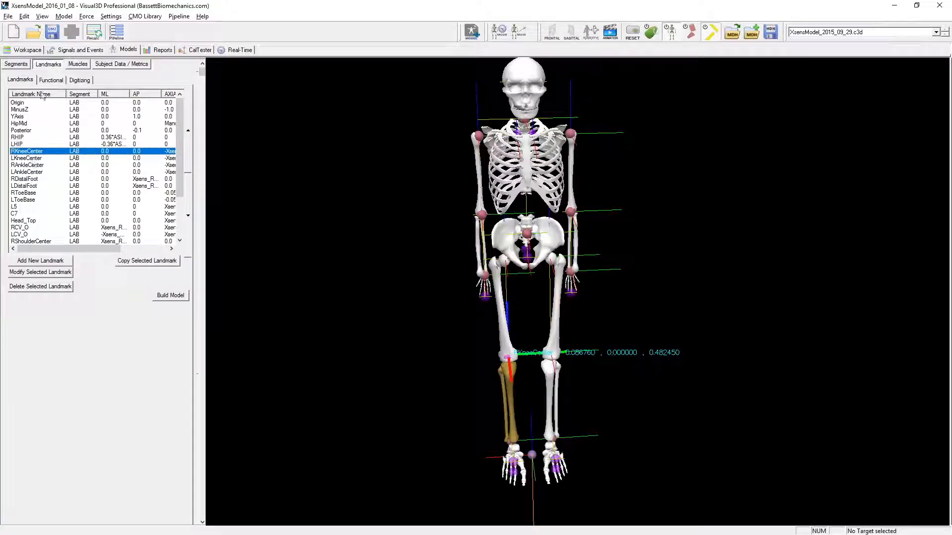
- Return to the Right Shank segment definition, mark the path from right hip to right knee on the skeleton, and clear the annotations
{"action": "left_click", "coordinate": [16, 64]}
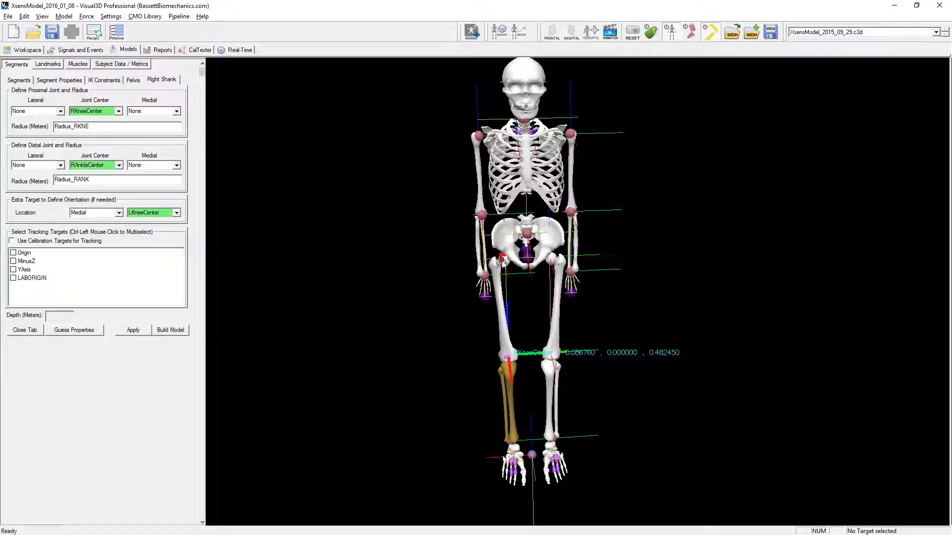
{"action": "mouse_move", "coordinate": [504, 272]}
{"action": "left_mouse_down"}
{"action": "mouse_move", "coordinate": [501, 336]}
{"action": "mouse_move", "coordinate": [510, 356]}
{"action": "mouse_move", "coordinate": [516, 341]}
{"action": "left_mouse_up"}
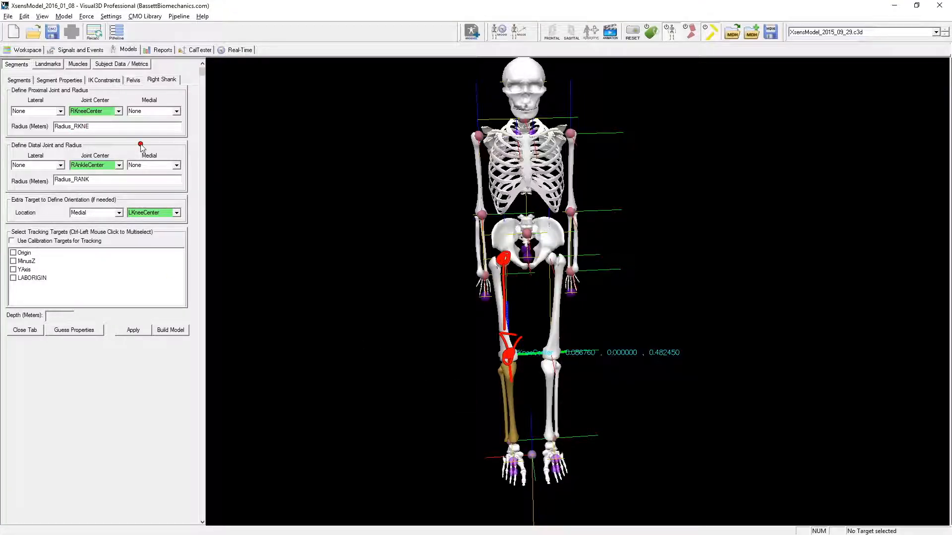
{"action": "key", "text": "Escape"}
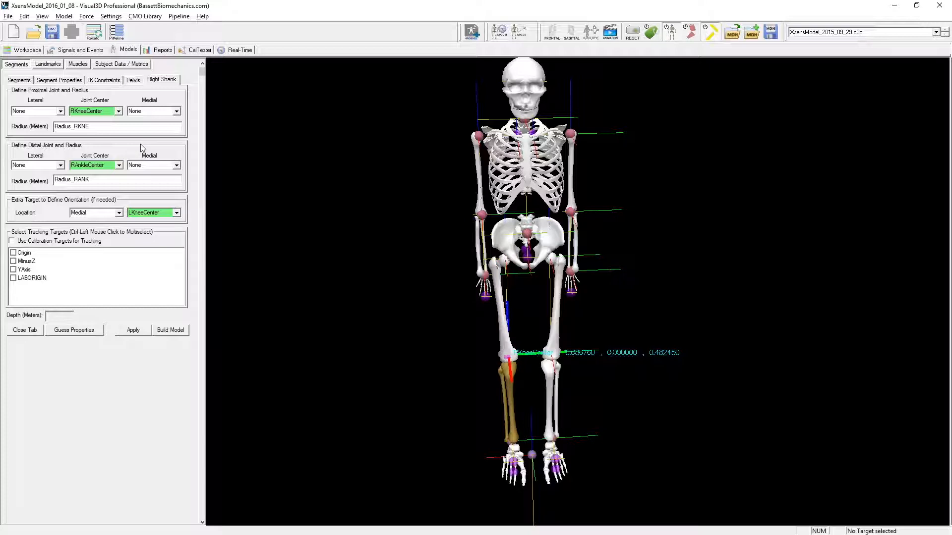
- In the RAnkleCenter landmark definition, mark RKneeCenter, LAB and the -Xsens_RSK_Length Z offset, and close the definition
{"action": "left_click", "coordinate": [47, 64]}
{"action": "double_click", "coordinate": [34, 166]}
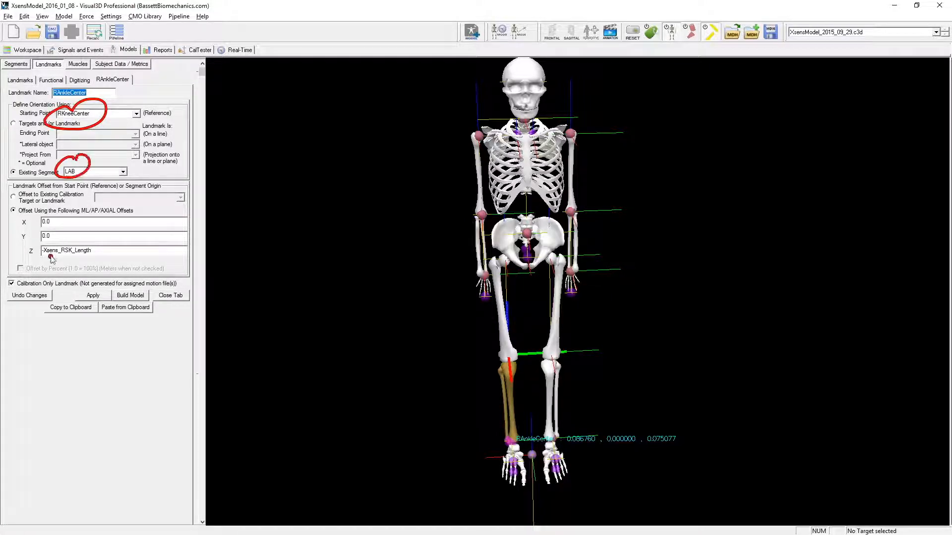
{"action": "left_click_drag", "start_coordinate": [47, 243], "coordinate": [45, 258]}
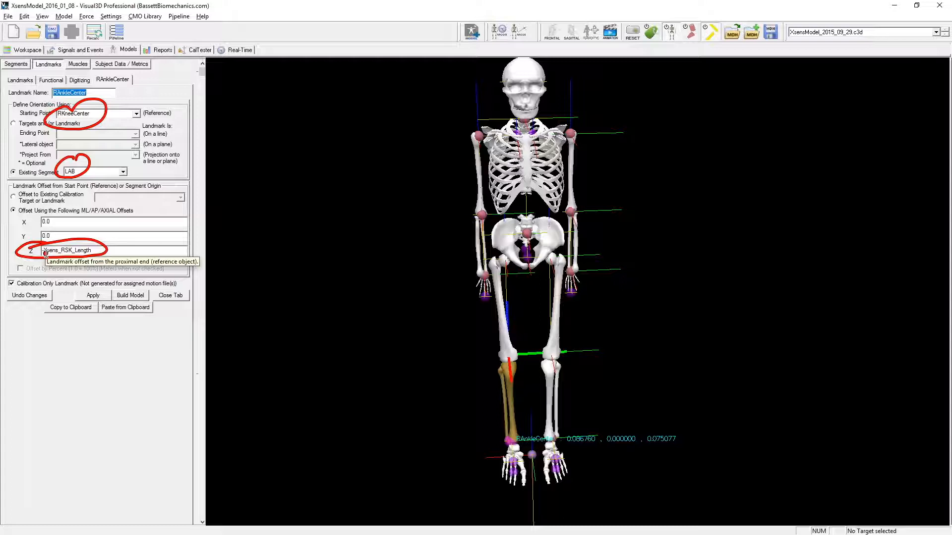
{"action": "key", "text": "Escape"}
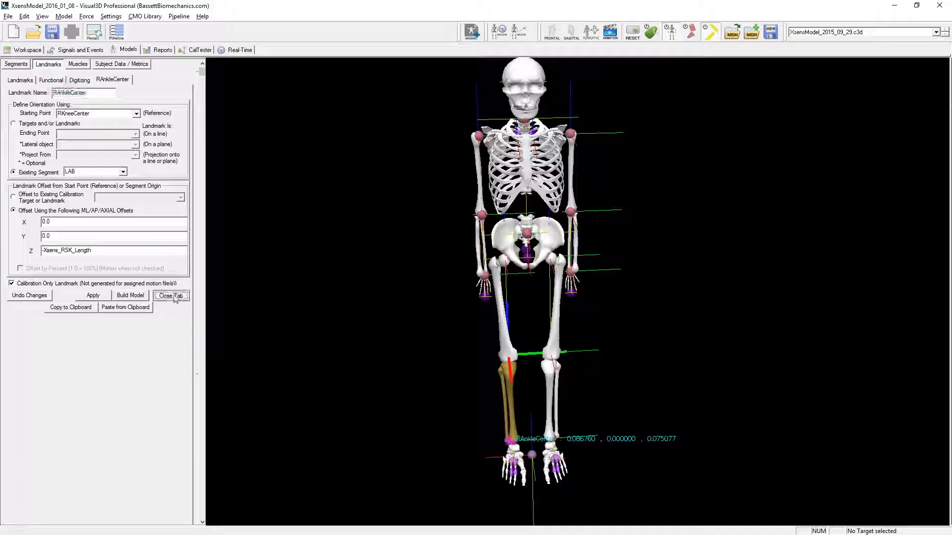
{"action": "left_click", "coordinate": [170, 295]}
- Open the Right Foot segment definition and mark RDistalFoot as its distal joint center
{"action": "left_click", "coordinate": [11, 65]}
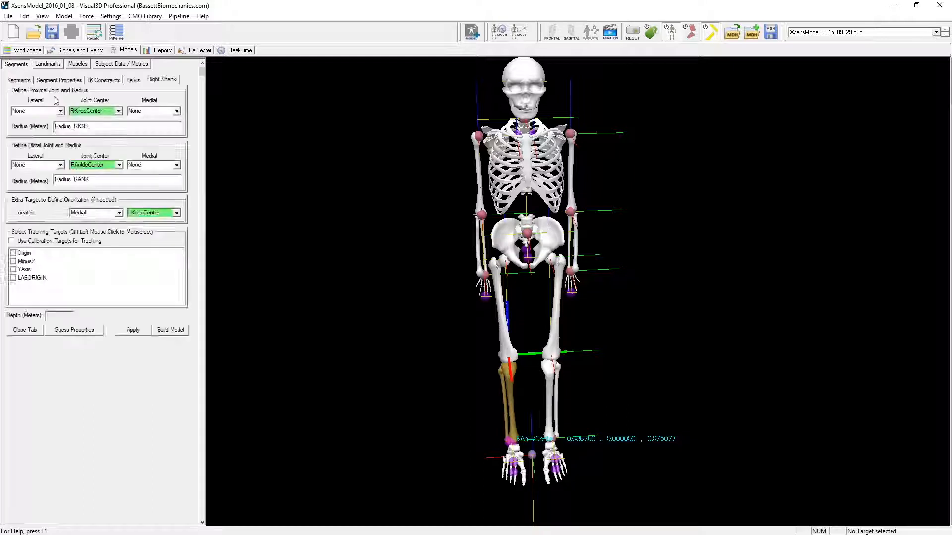
{"action": "left_click", "coordinate": [19, 80]}
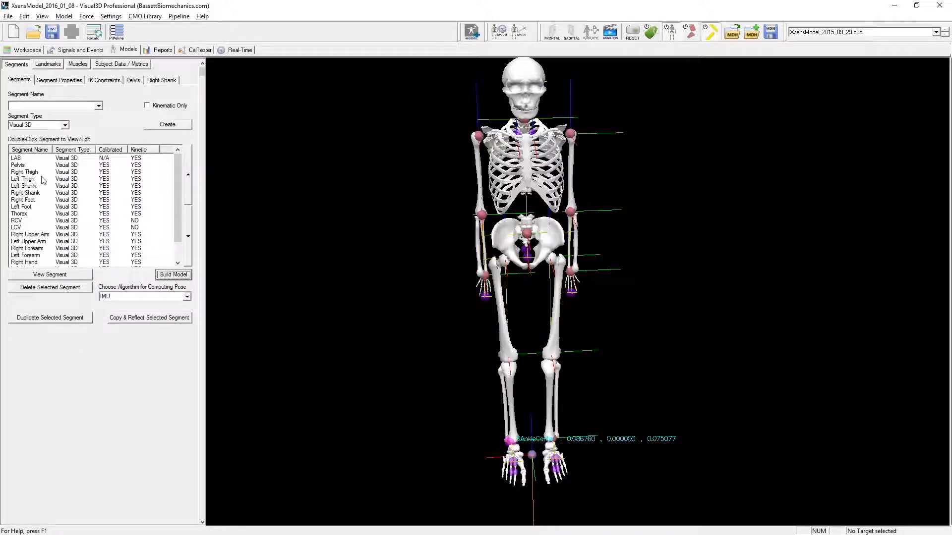
{"action": "double_click", "coordinate": [28, 200]}
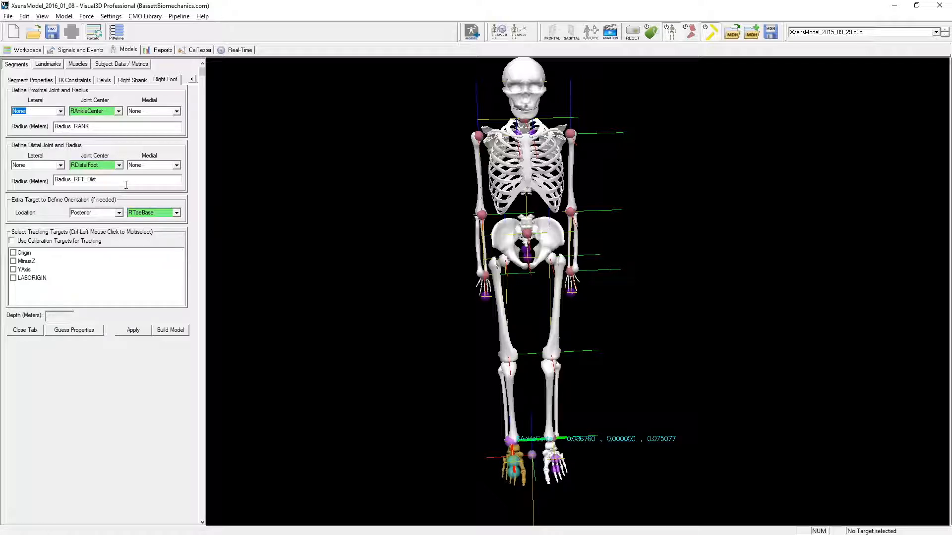
{"action": "left_click_drag", "start_coordinate": [97, 153], "coordinate": [88, 166]}
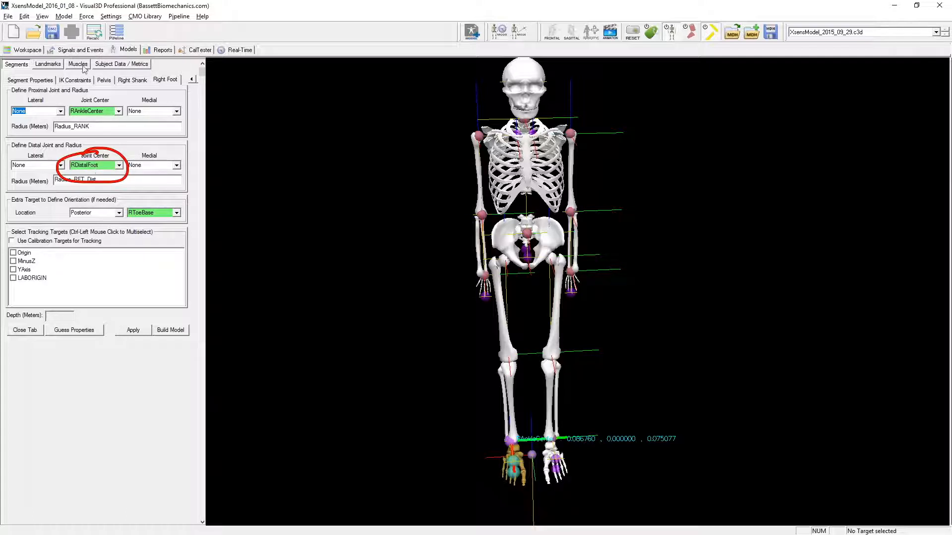
- Open the RDistalFoot landmark definition and mark its RAnkleCenter starting point and Xsens_RFT_Length Y offset
{"action": "left_click", "coordinate": [48, 64]}
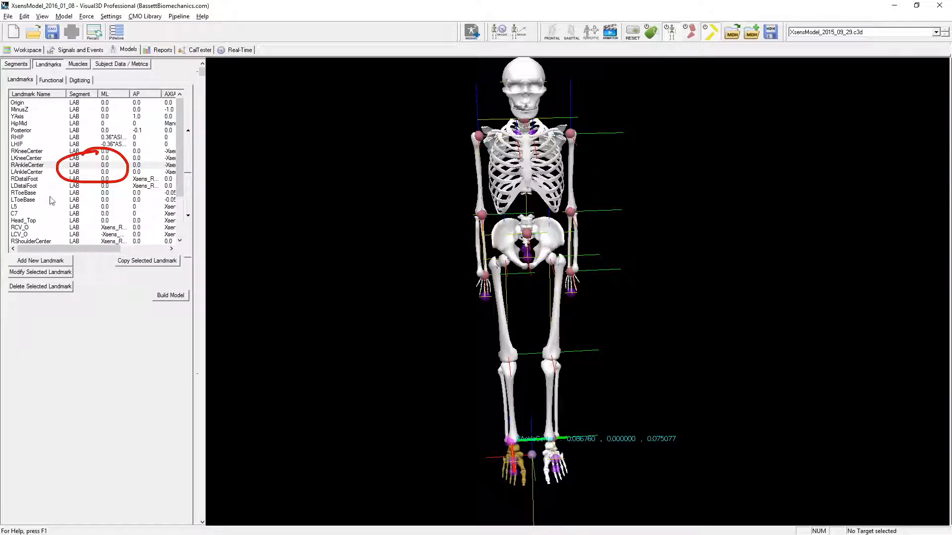
{"action": "double_click", "coordinate": [25, 179]}
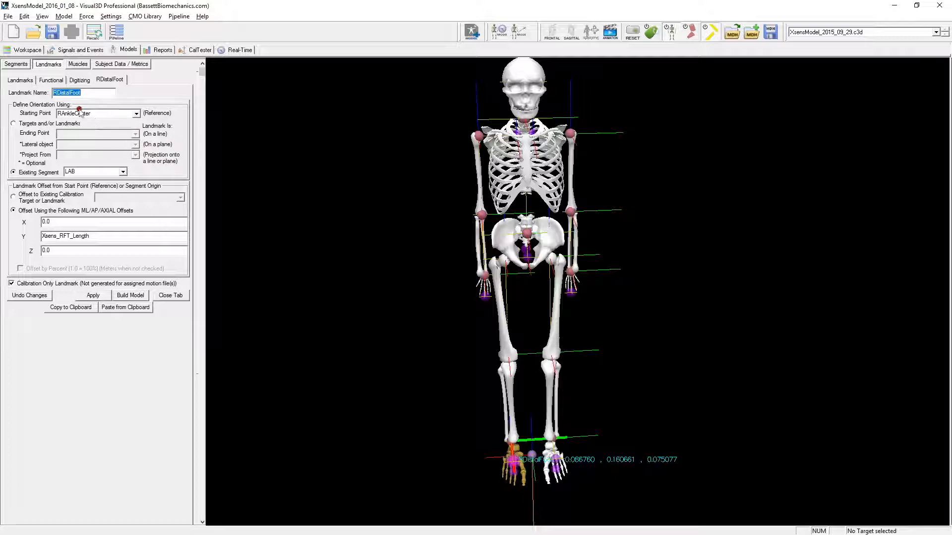
{"action": "left_click_drag", "start_coordinate": [66, 106], "coordinate": [72, 111]}
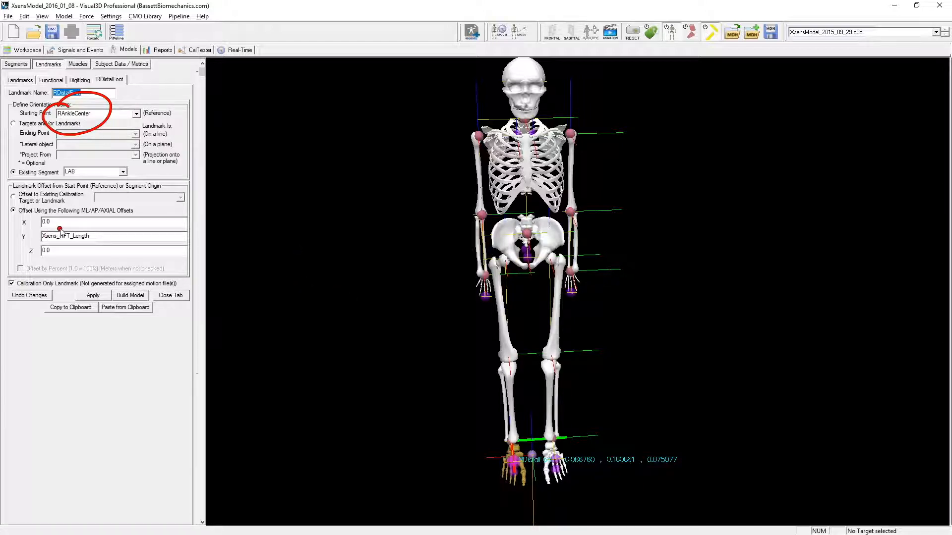
{"action": "mouse_move", "coordinate": [30, 236]}
{"action": "left_mouse_down"}
{"action": "mouse_move", "coordinate": [78, 244]}
{"action": "mouse_move", "coordinate": [53, 226]}
{"action": "left_mouse_up"}
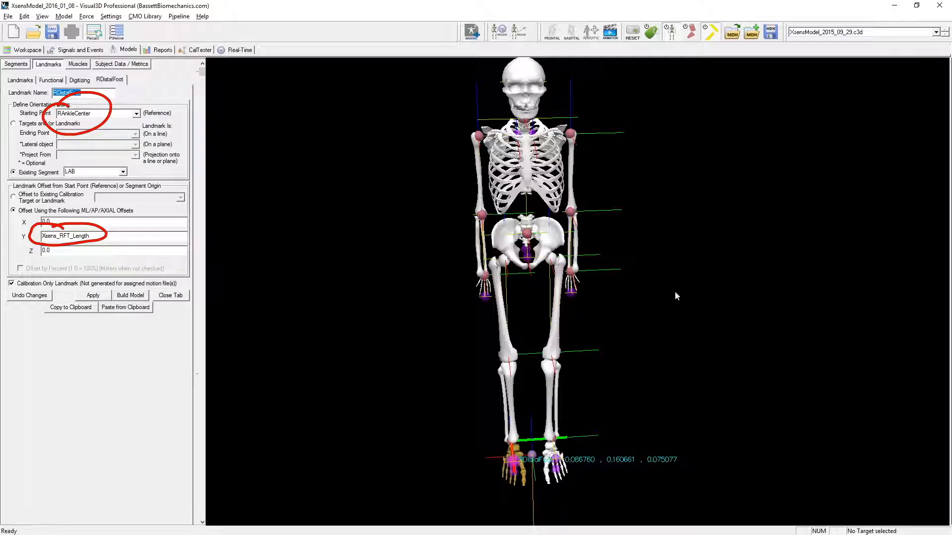
- Draw a green arrow forward from the right ankle along the foot's distal axis on the skeleton, then clear the annotations
{"action": "scroll", "coordinate": [675, 296], "scroll_direction": "up", "scroll_amount": 5}
{"action": "right_click_drag", "start_coordinate": [701, 322], "coordinate": [705, 245]}
{"action": "left_click_drag", "start_coordinate": [706, 338], "coordinate": [748, 356]}
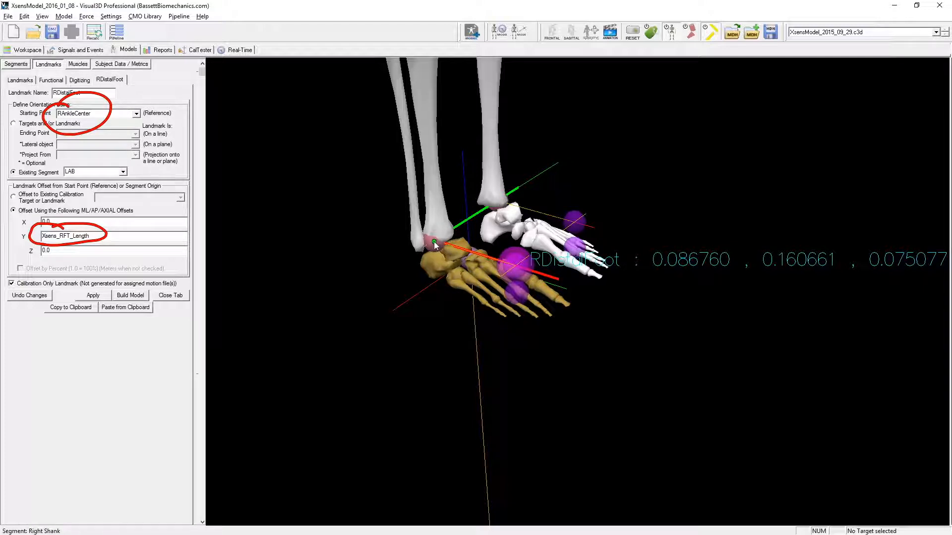
{"action": "mouse_move", "coordinate": [448, 249]}
{"action": "left_mouse_down"}
{"action": "mouse_move", "coordinate": [570, 284]}
{"action": "mouse_move", "coordinate": [577, 267]}
{"action": "left_mouse_up"}
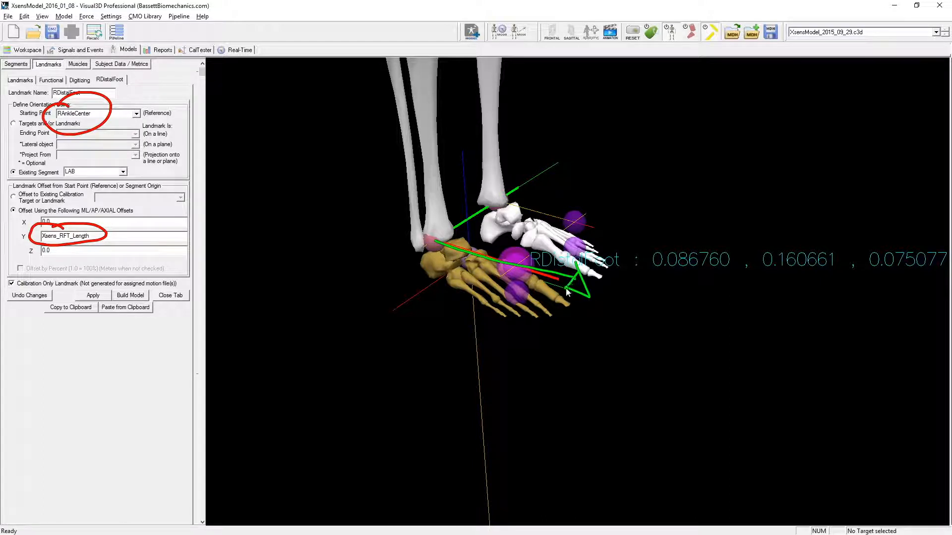
{"action": "key", "text": "Escape"}
- In a side view of the right foot, draw a green arrow from the ankle to the circled distal foot landmark and clear it
{"action": "mouse_move", "coordinate": [552, 357]}
{"action": "left_mouse_down"}
{"action": "mouse_move", "coordinate": [585, 379]}
{"action": "mouse_move", "coordinate": [610, 362]}
{"action": "mouse_move", "coordinate": [593, 363]}
{"action": "left_mouse_up"}
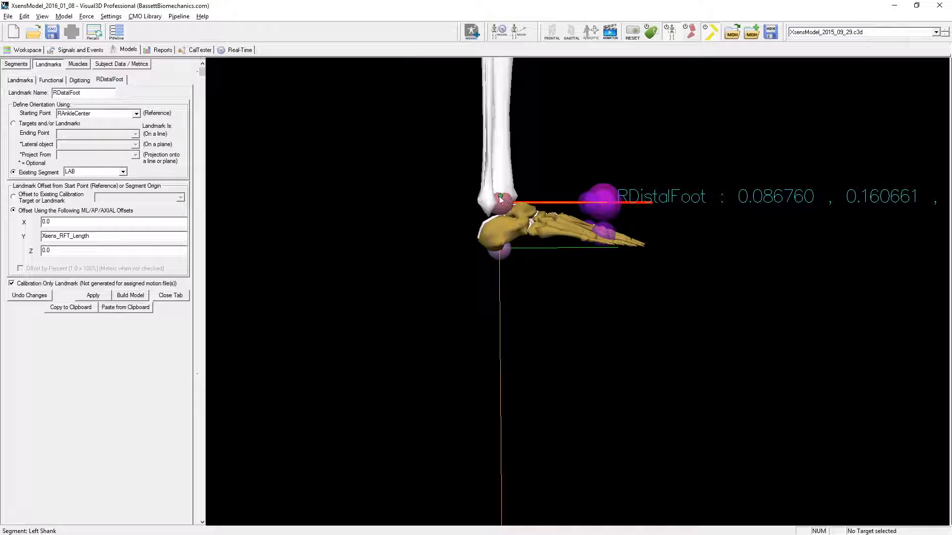
{"action": "left_click_drag", "start_coordinate": [501, 204], "coordinate": [564, 206]}
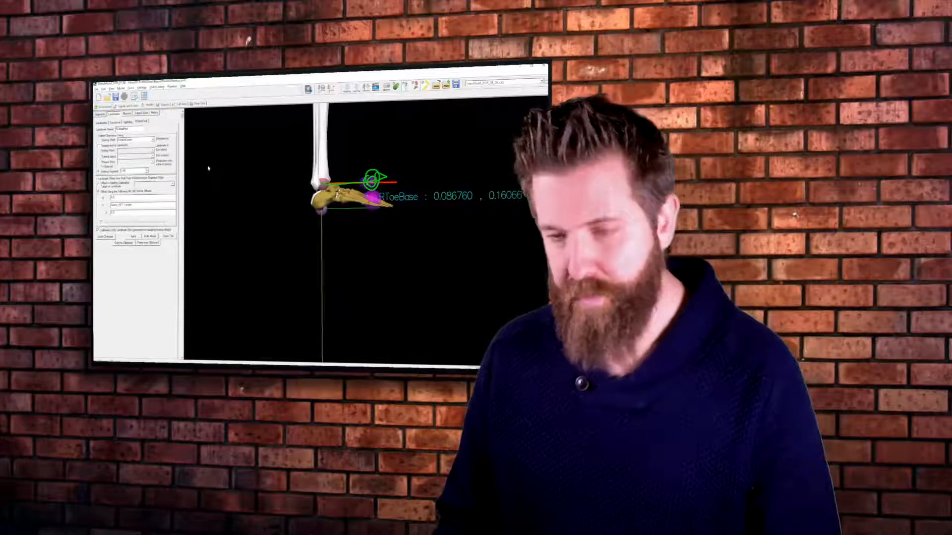
{"action": "key", "text": "Escape"}
{"action": "left_click_drag", "start_coordinate": [402, 233], "coordinate": [388, 249]}
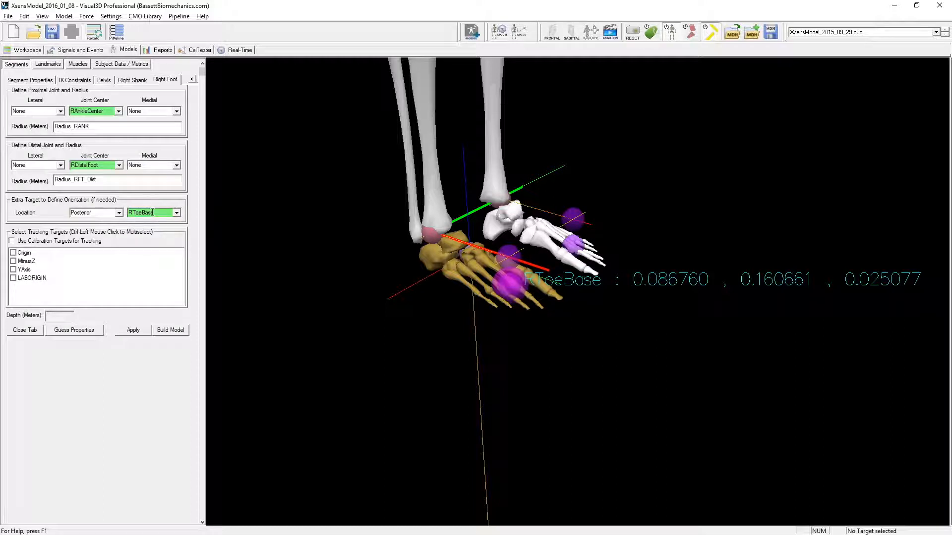
- Mark RToeBase as the Right Foot segment's extra orientation target, clear the mark and close the segment definition
{"action": "mouse_move", "coordinate": [146, 201]}
{"action": "left_mouse_down"}
{"action": "mouse_move", "coordinate": [123, 213]}
{"action": "mouse_move", "coordinate": [135, 199]}
{"action": "left_mouse_up"}
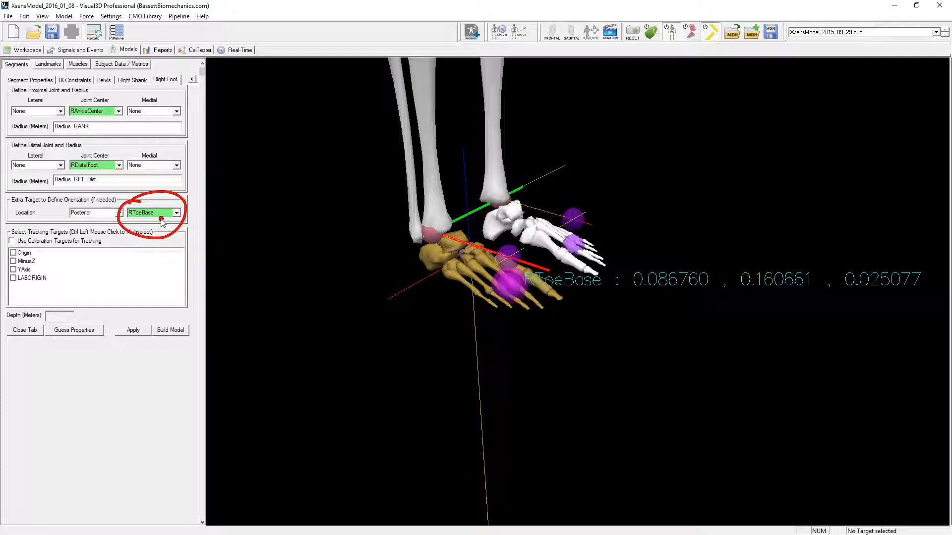
{"action": "key", "text": "Escape"}
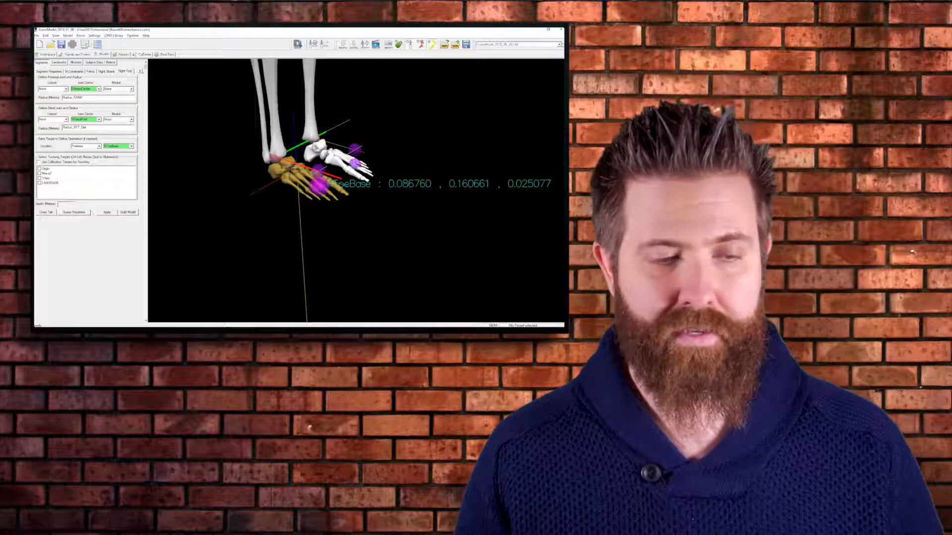
{"action": "left_click", "coordinate": [46, 212]}
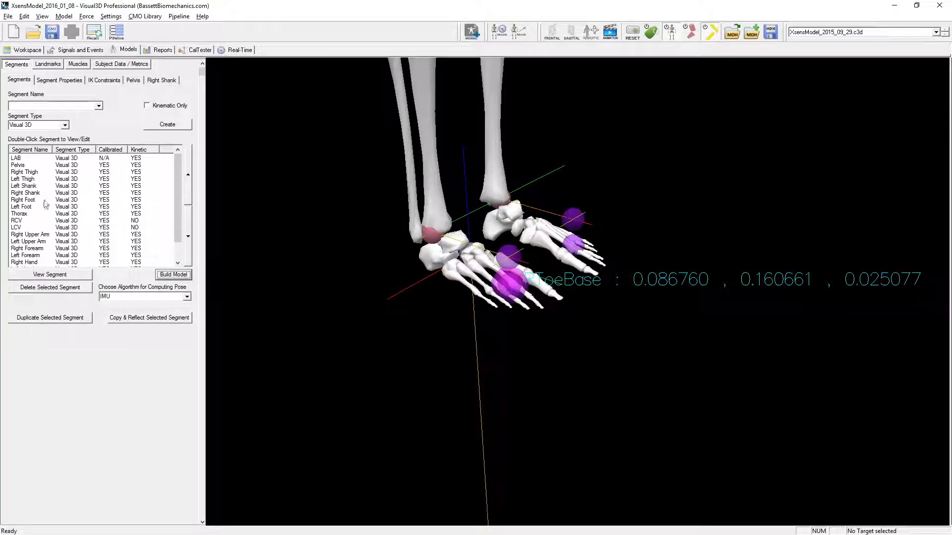
- Open the Thorax segment definition and examine the thorax with its L5 and C7 joint centers on the skeleton
{"action": "double_click", "coordinate": [24, 214]}
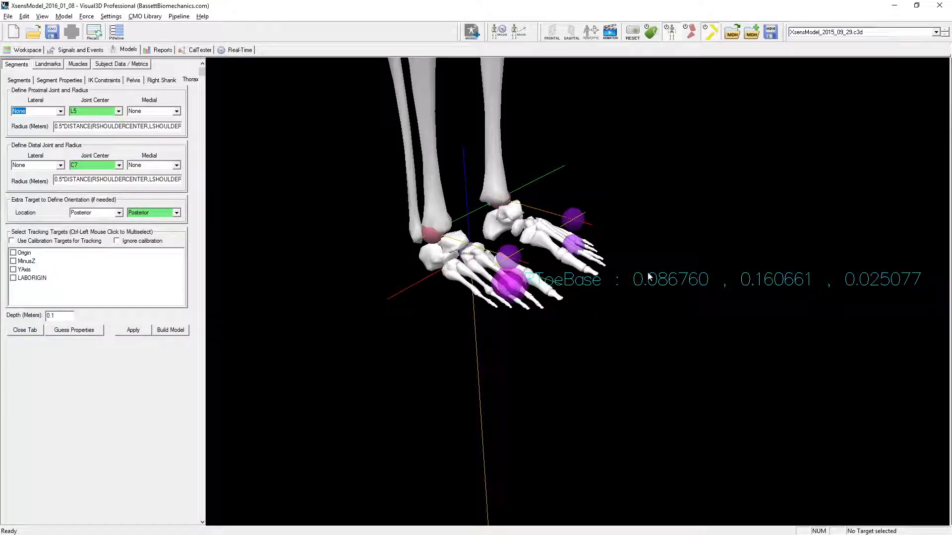
{"action": "mouse_move", "coordinate": [713, 324]}
{"action": "right_mouse_down"}
{"action": "mouse_move", "coordinate": [712, 417]}
{"action": "mouse_move", "coordinate": [713, 249]}
{"action": "mouse_move", "coordinate": [710, 310]}
{"action": "right_mouse_up"}
{"action": "middle_click_drag", "start_coordinate": [719, 224], "coordinate": [731, 382]}
{"action": "middle_click_drag", "start_coordinate": [725, 247], "coordinate": [764, 355]}
{"action": "right_click_drag", "start_coordinate": [748, 257], "coordinate": [757, 370]}
{"action": "middle_click_drag", "start_coordinate": [759, 368], "coordinate": [773, 355]}
{"action": "left_click_drag", "start_coordinate": [773, 358], "coordinate": [754, 369]}
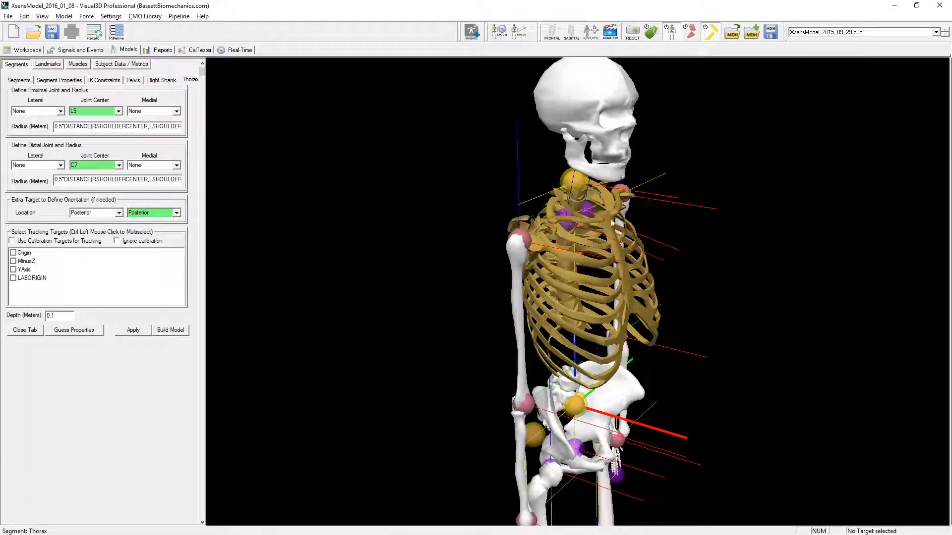
{"action": "left_click_drag", "start_coordinate": [578, 187], "coordinate": [580, 198]}
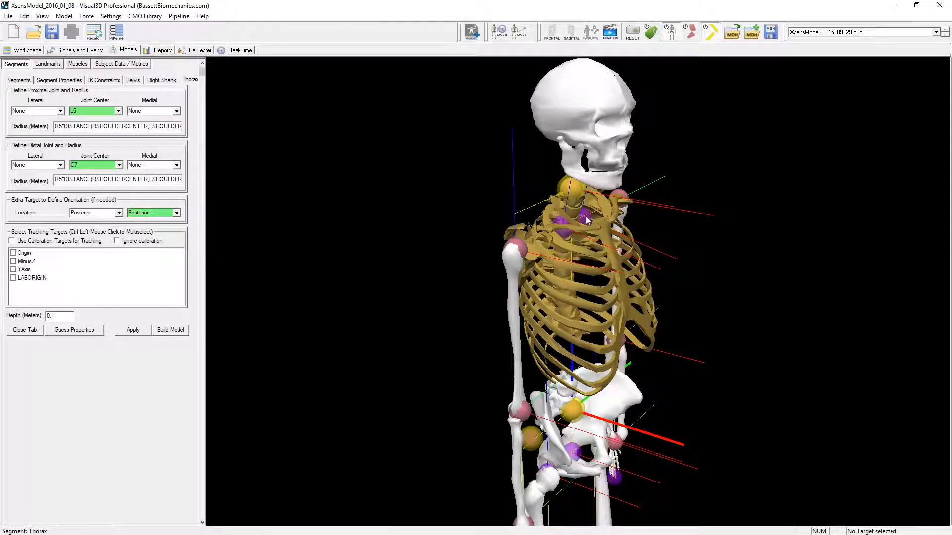
- Close the RDistalFoot definition, open the C7 landmark definition and mark its Xsens_Thorax_Length Z offset
{"action": "left_click", "coordinate": [53, 66]}
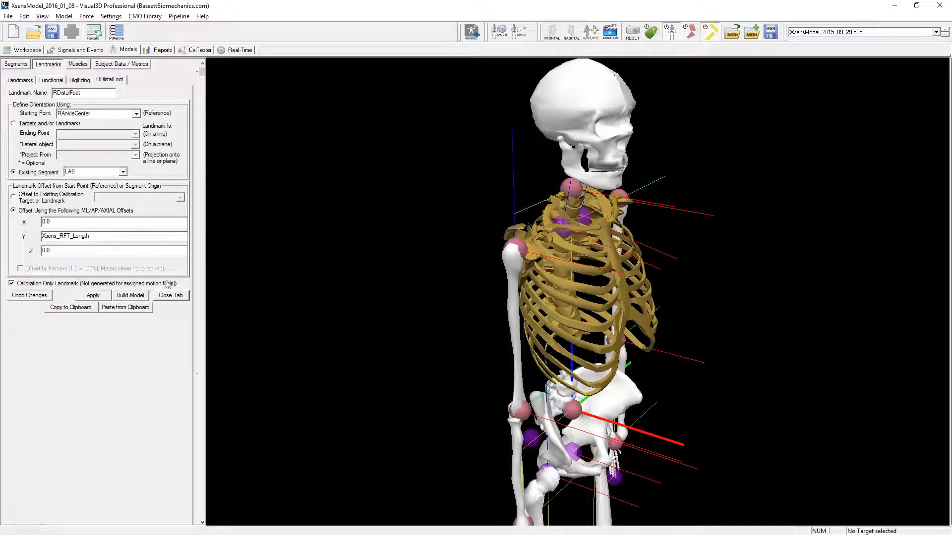
{"action": "left_click", "coordinate": [169, 296]}
{"action": "double_click", "coordinate": [18, 214]}
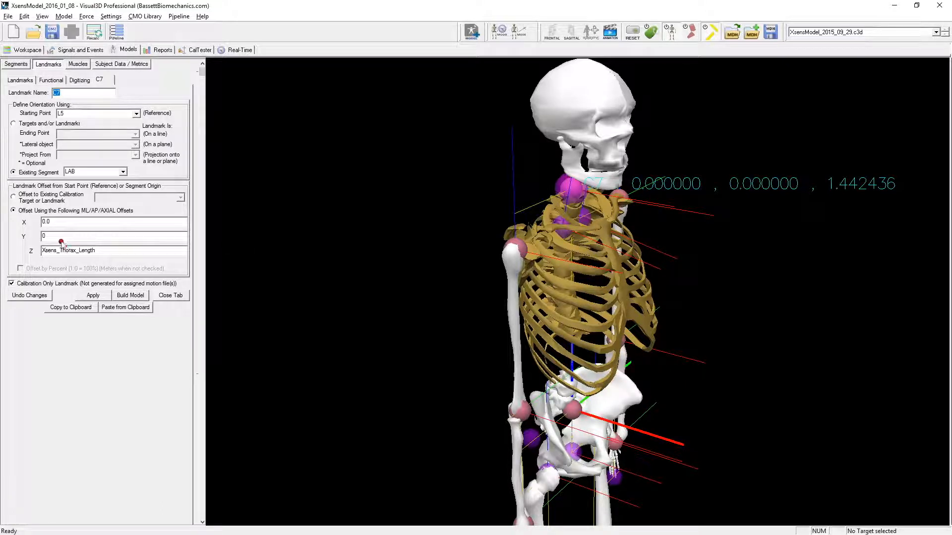
{"action": "mouse_move", "coordinate": [42, 266]}
{"action": "left_mouse_down"}
{"action": "mouse_move", "coordinate": [99, 262]}
{"action": "mouse_move", "coordinate": [55, 232]}
{"action": "left_mouse_up"}
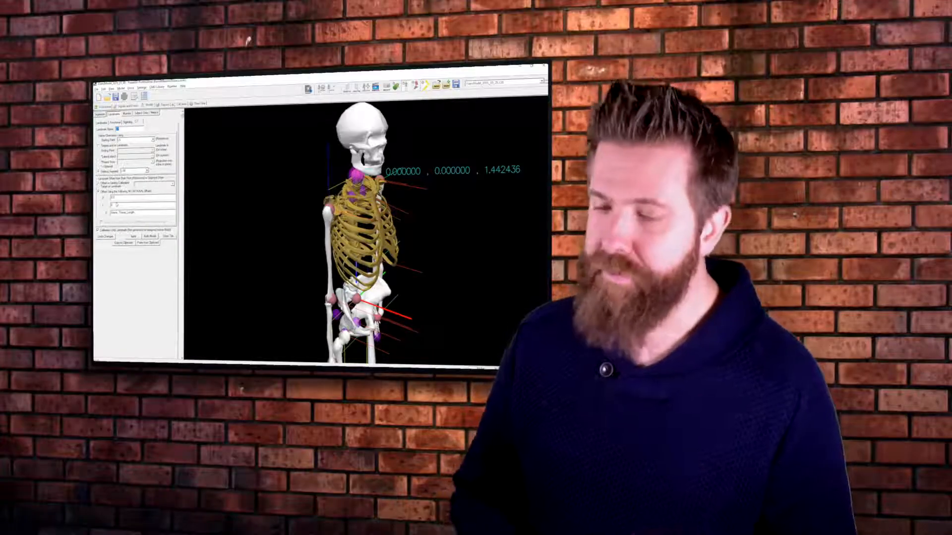
- Beside the full skeleton, draw two horizontal lines joined by a double-headed vertical arrow labelled "height"
{"action": "left_click_drag", "start_coordinate": [427, 282], "coordinate": [400, 255]}
{"action": "right_click_drag", "start_coordinate": [400, 254], "coordinate": [391, 287]}
{"action": "middle_click_drag", "start_coordinate": [391, 287], "coordinate": [385, 283]}
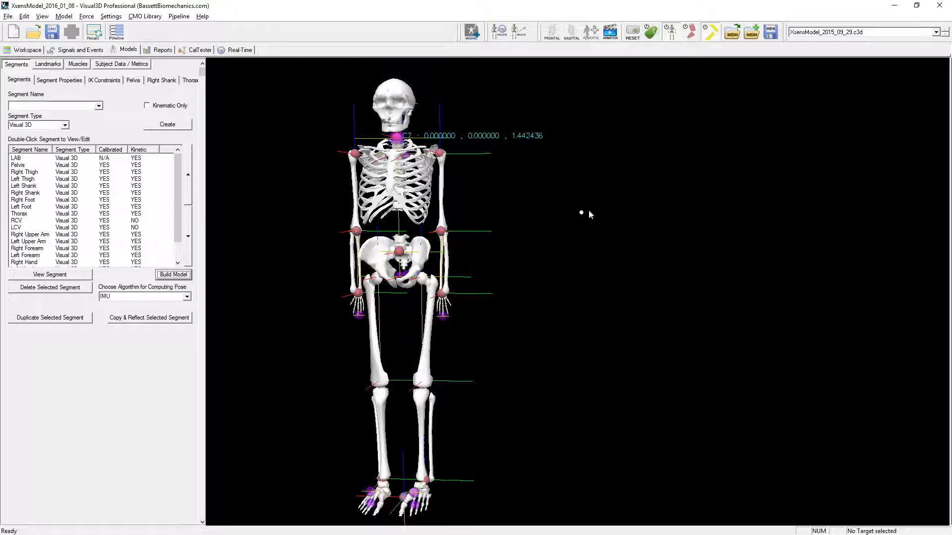
{"action": "left_click_drag", "start_coordinate": [619, 139], "coordinate": [699, 132]}
{"action": "left_click_drag", "start_coordinate": [631, 256], "coordinate": [693, 254]}
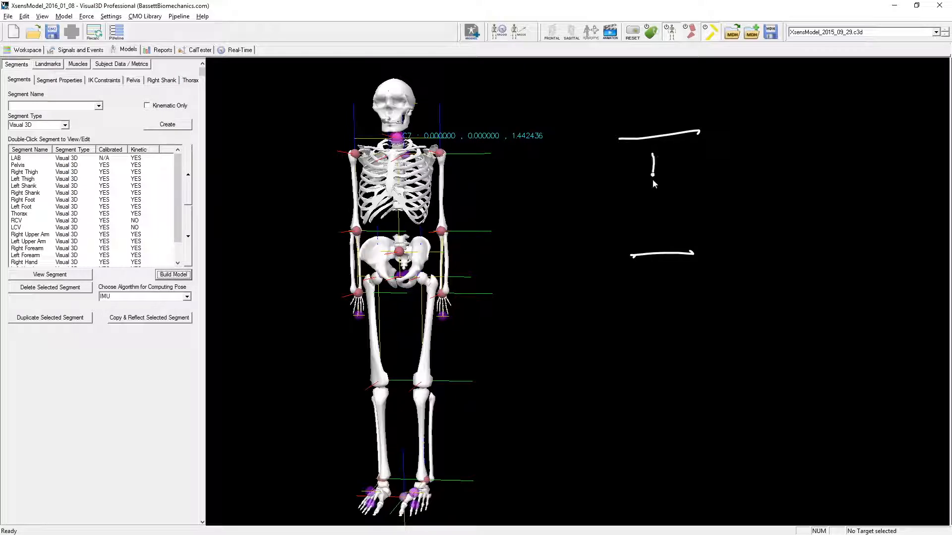
{"action": "left_click_drag", "start_coordinate": [651, 143], "coordinate": [665, 161]}
{"action": "mouse_move", "coordinate": [647, 242]}
{"action": "left_mouse_down"}
{"action": "mouse_move", "coordinate": [665, 233]}
{"action": "mouse_move", "coordinate": [657, 217]}
{"action": "left_mouse_up"}
{"action": "mouse_move", "coordinate": [653, 184]}
{"action": "left_mouse_down"}
{"action": "mouse_move", "coordinate": [671, 212]}
{"action": "mouse_move", "coordinate": [692, 205]}
{"action": "mouse_move", "coordinate": [727, 219]}
{"action": "mouse_move", "coordinate": [781, 182]}
{"action": "left_mouse_up"}
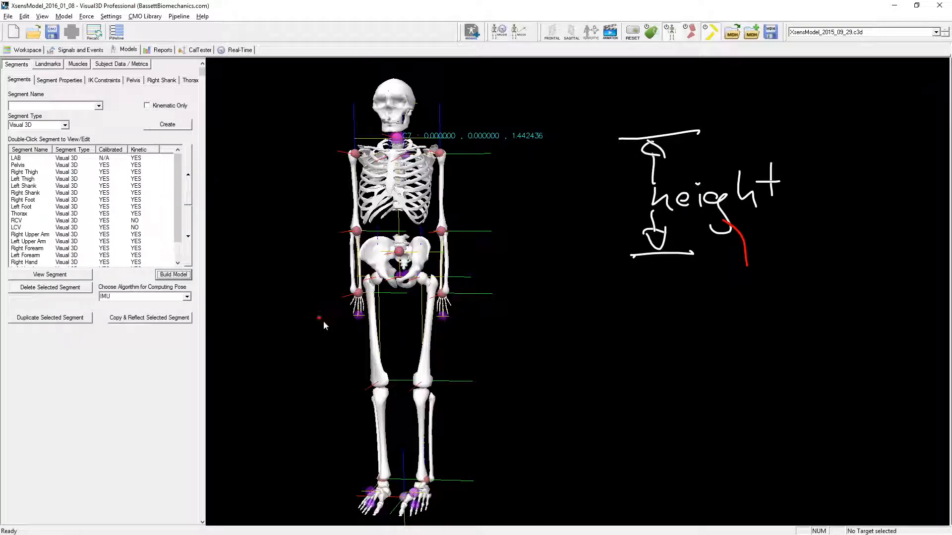
- Mark L5 in red and C7 in blue on the thorax, and label the height diagram's ends C7 and L5
{"action": "mouse_move", "coordinate": [400, 253]}
{"action": "left_mouse_down"}
{"action": "mouse_move", "coordinate": [392, 251]}
{"action": "mouse_move", "coordinate": [411, 252]}
{"action": "left_mouse_up"}
{"action": "left_click", "coordinate": [191, 79]}
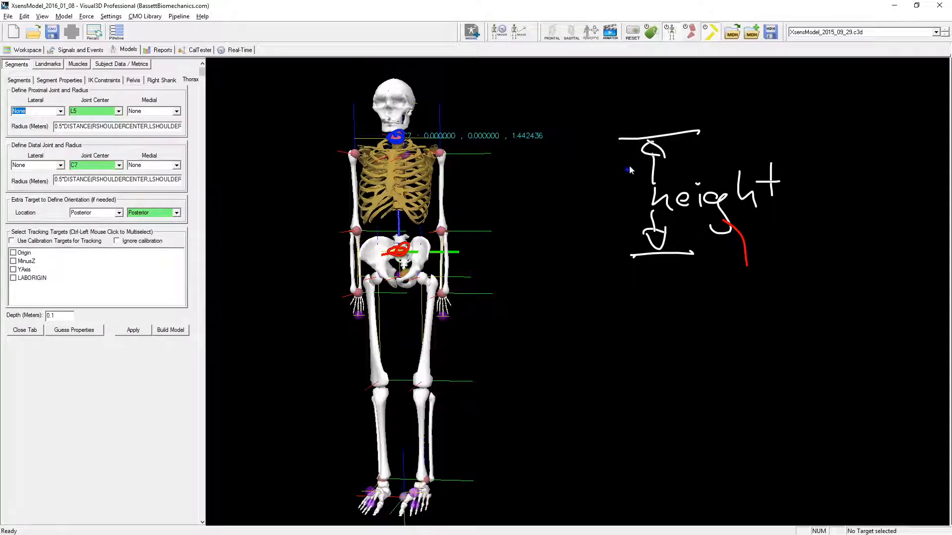
{"action": "left_click_drag", "start_coordinate": [653, 101], "coordinate": [655, 127]}
{"action": "left_click_drag", "start_coordinate": [665, 102], "coordinate": [680, 132]}
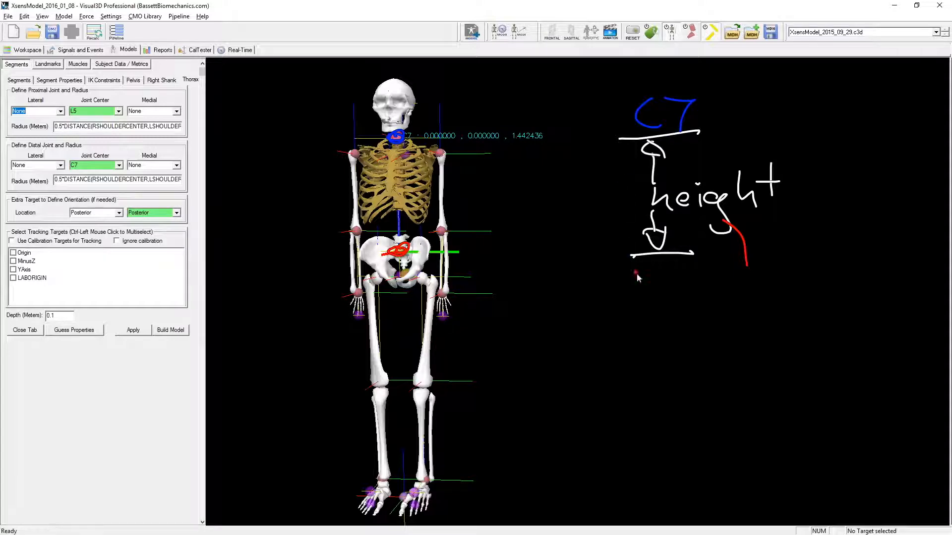
{"action": "left_click_drag", "start_coordinate": [641, 273], "coordinate": [668, 293]}
{"action": "left_click_drag", "start_coordinate": [684, 261], "coordinate": [673, 273]}
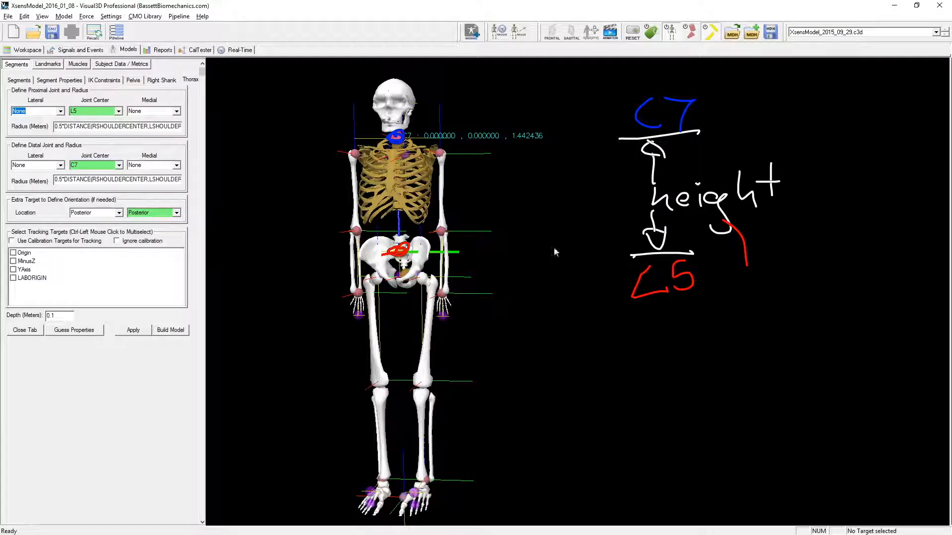
- Circle the thorax's Posterior orientation target, mark the -0.1 Y offset in its landmark definition, and clear the annotations
{"action": "mouse_move", "coordinate": [144, 202]}
{"action": "left_mouse_down"}
{"action": "mouse_move", "coordinate": [134, 198]}
{"action": "mouse_move", "coordinate": [120, 213]}
{"action": "mouse_move", "coordinate": [181, 218]}
{"action": "mouse_move", "coordinate": [149, 193]}
{"action": "left_mouse_up"}
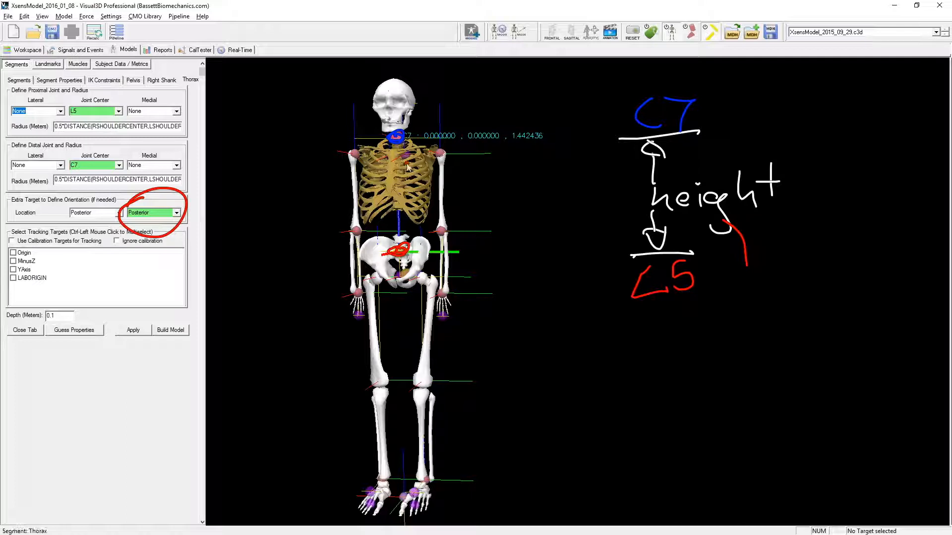
{"action": "left_click", "coordinate": [46, 64]}
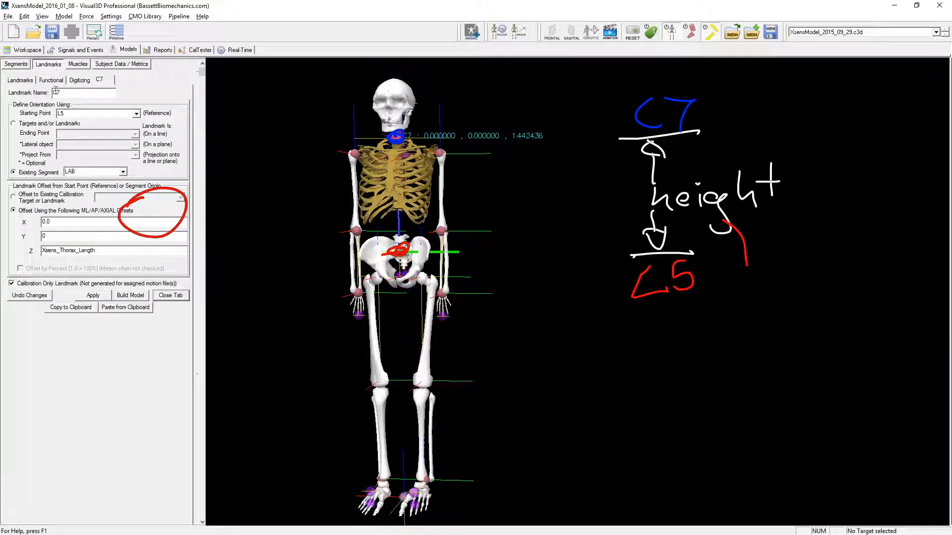
{"action": "left_click", "coordinate": [21, 80]}
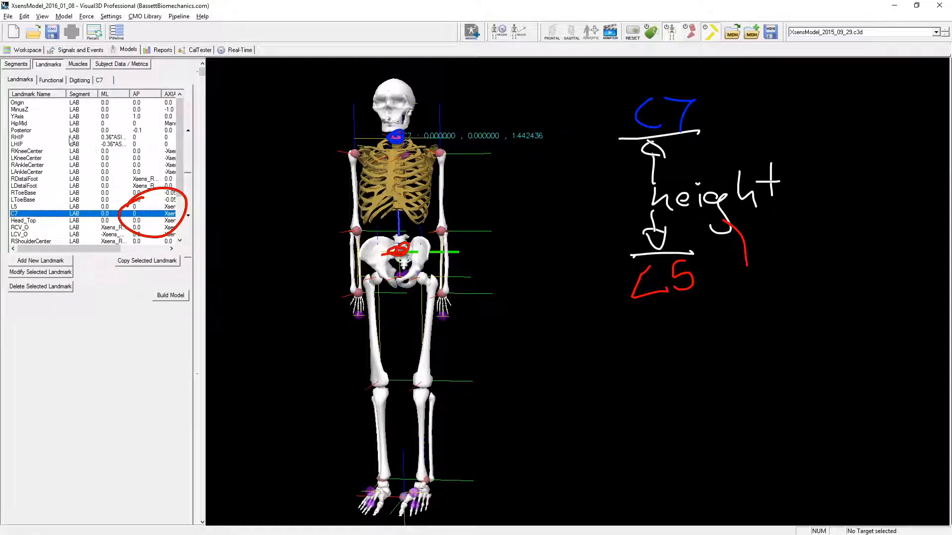
{"action": "left_click", "coordinate": [49, 131]}
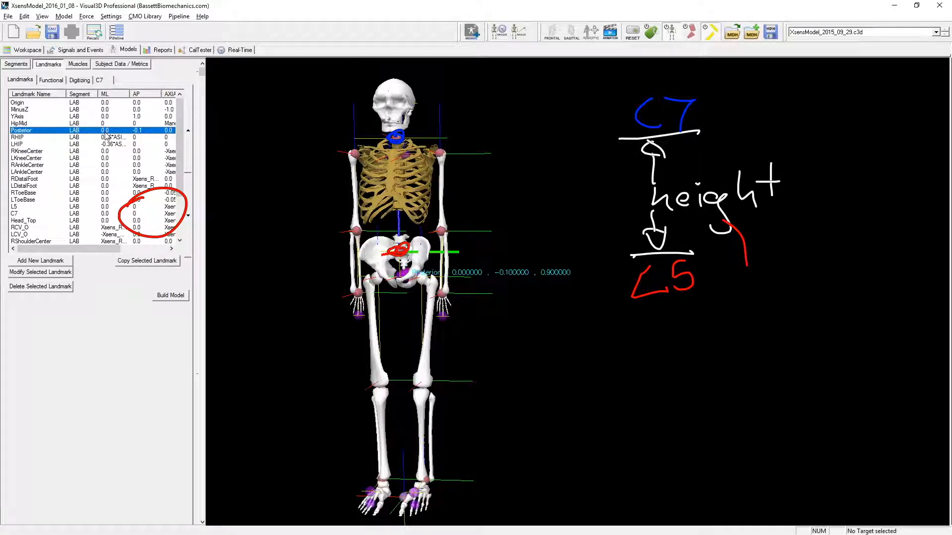
{"action": "double_click", "coordinate": [71, 132]}
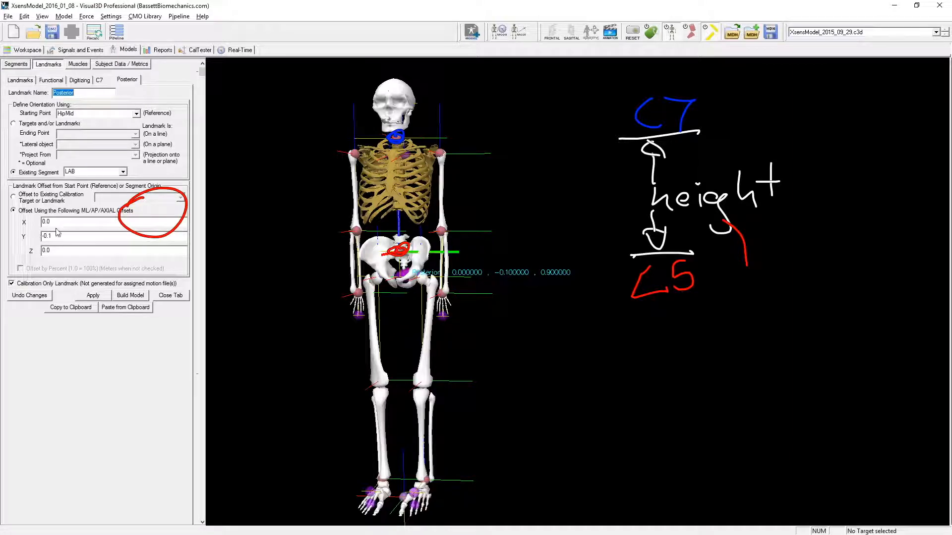
{"action": "mouse_move", "coordinate": [37, 231]}
{"action": "left_mouse_down"}
{"action": "mouse_move", "coordinate": [61, 232]}
{"action": "mouse_move", "coordinate": [57, 241]}
{"action": "left_mouse_up"}
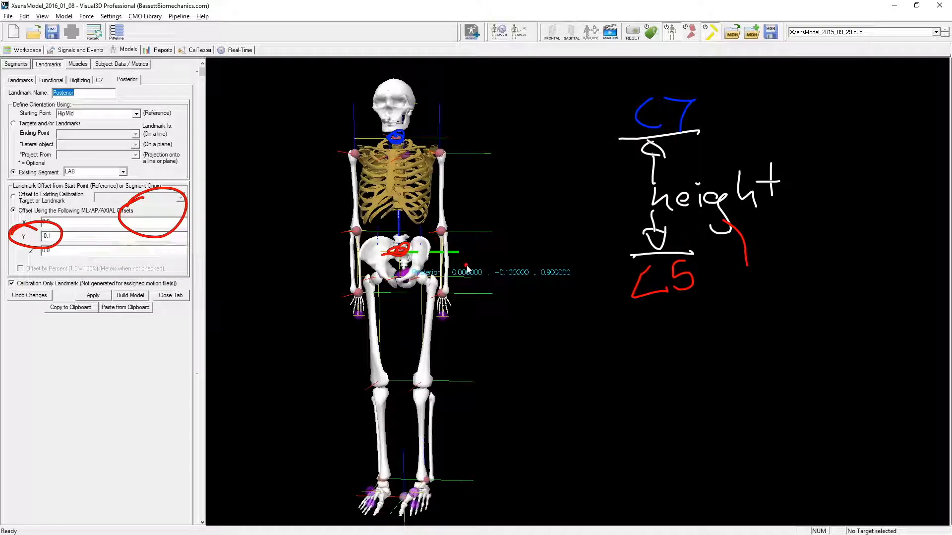
{"action": "key", "text": "Escape"}
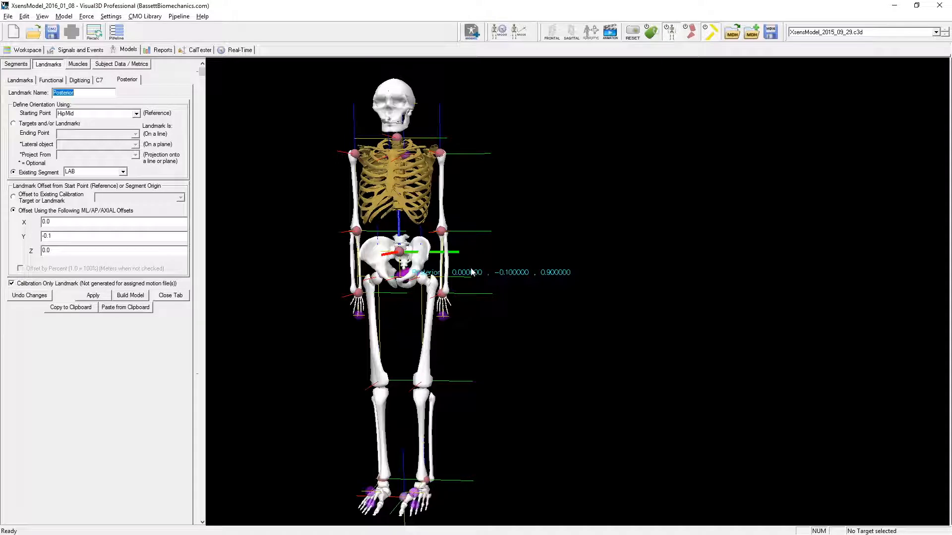
{"action": "left_click_drag", "start_coordinate": [772, 311], "coordinate": [622, 358]}
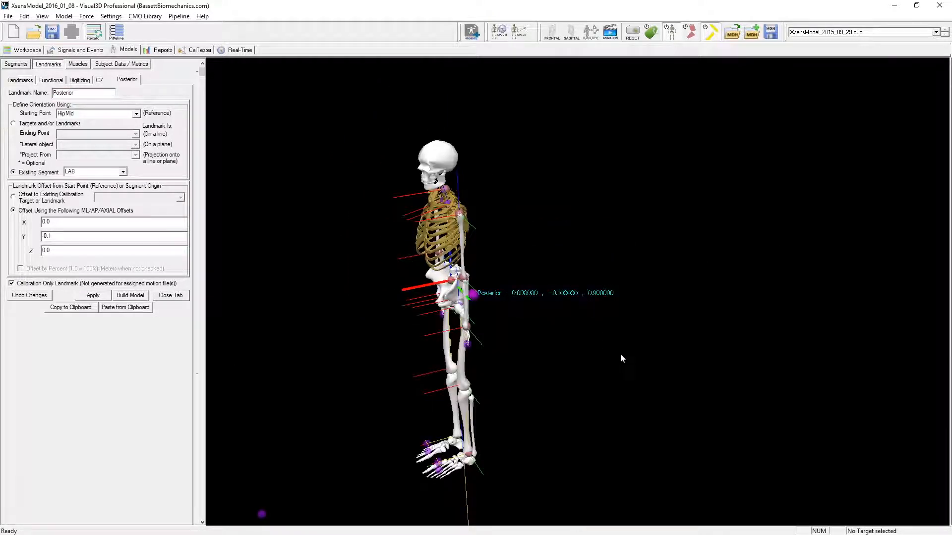